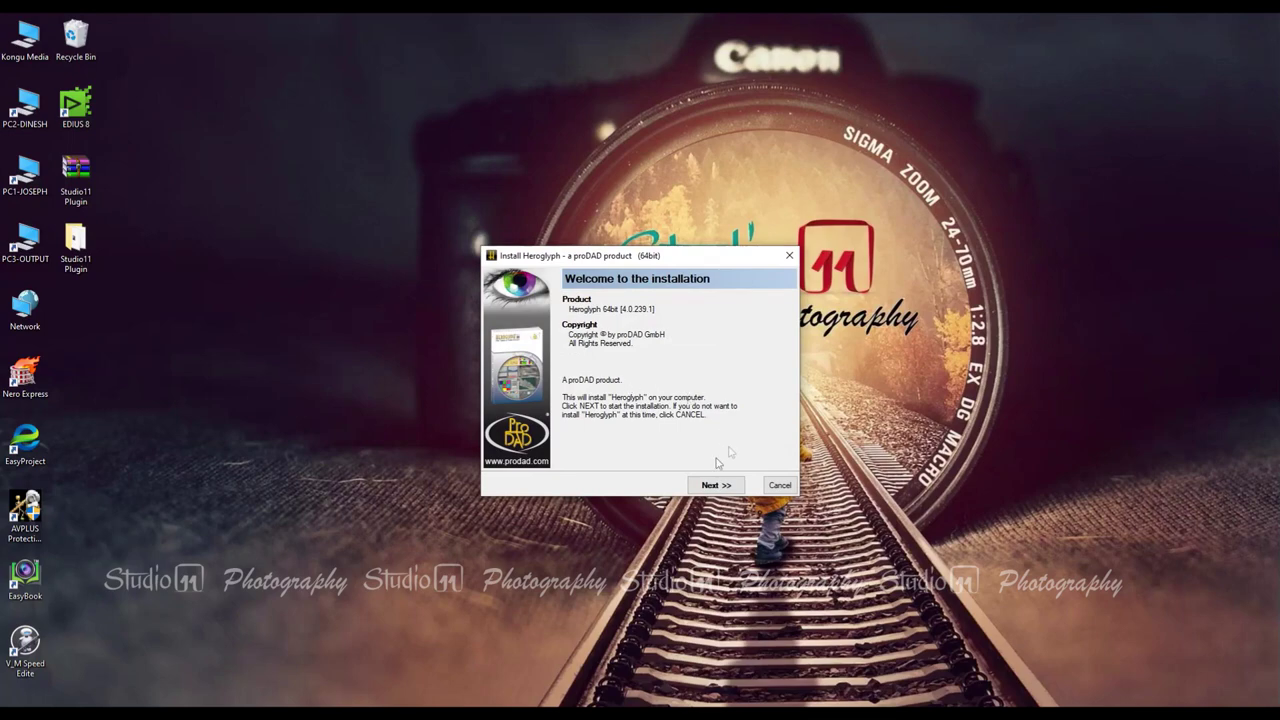
Step: Start the Heroglyph installation and accept its license agreement
{"action": "left_click", "coordinate": [721, 490]}
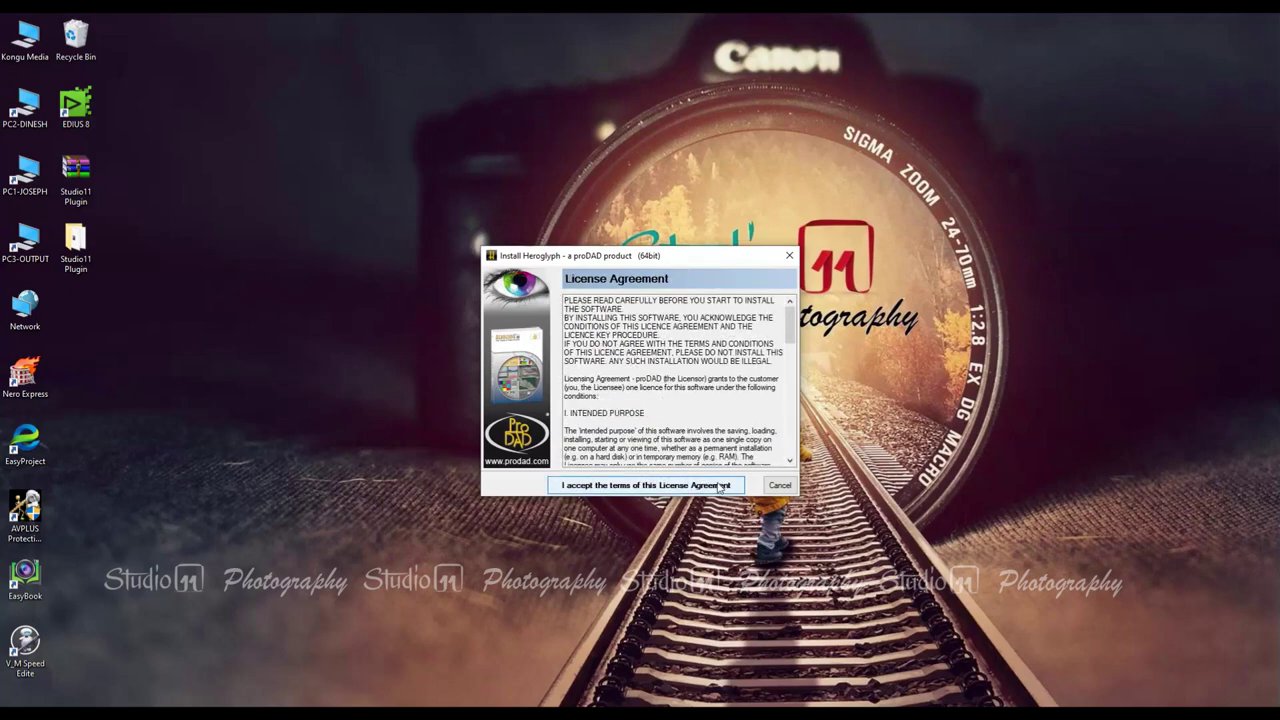
{"action": "left_click", "coordinate": [719, 486]}
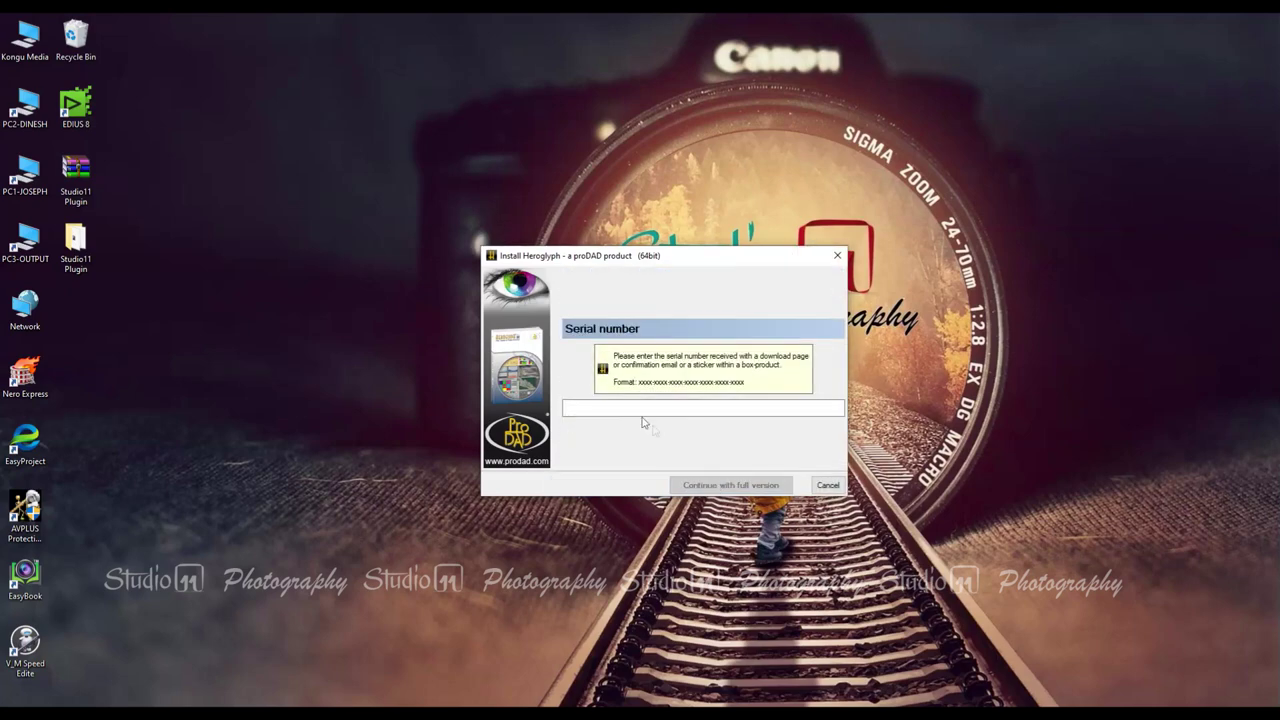
Step: Run keygen as administrator from the Studio11 Plugin folder, and minimize the folder window
{"action": "double_click", "coordinate": [80, 247]}
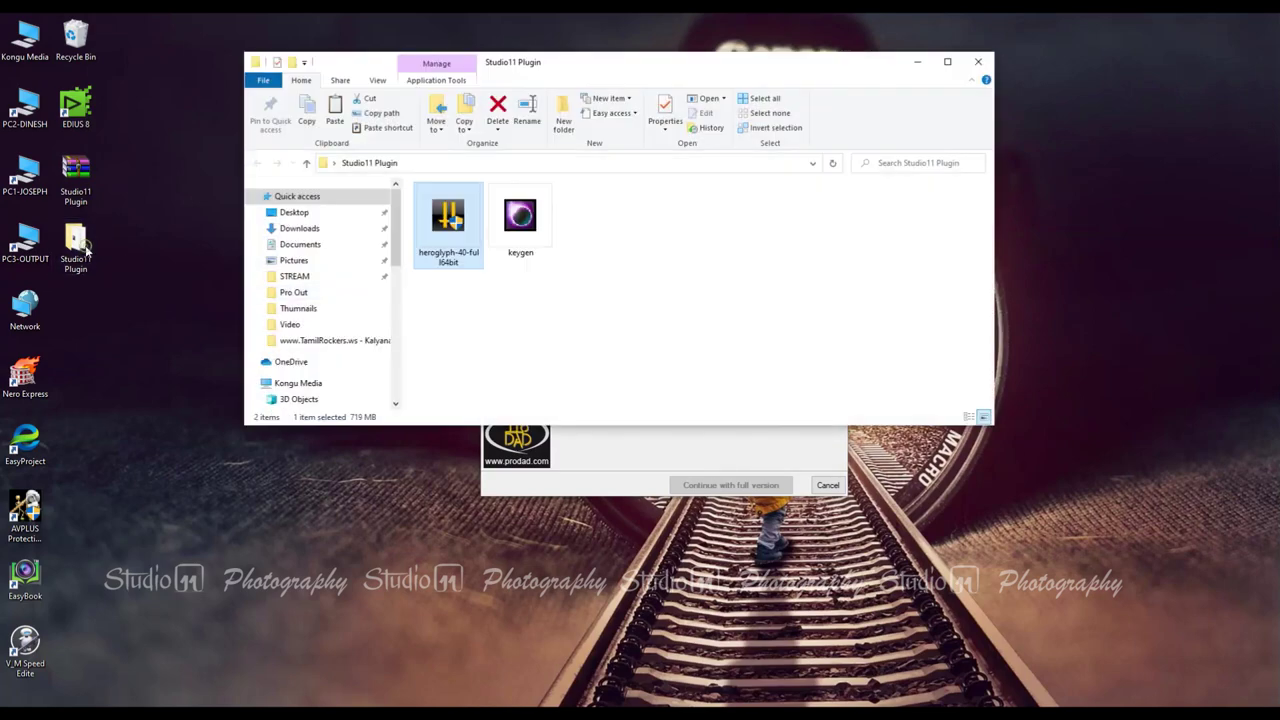
{"action": "left_click", "coordinate": [520, 218]}
{"action": "right_click", "coordinate": [524, 224]}
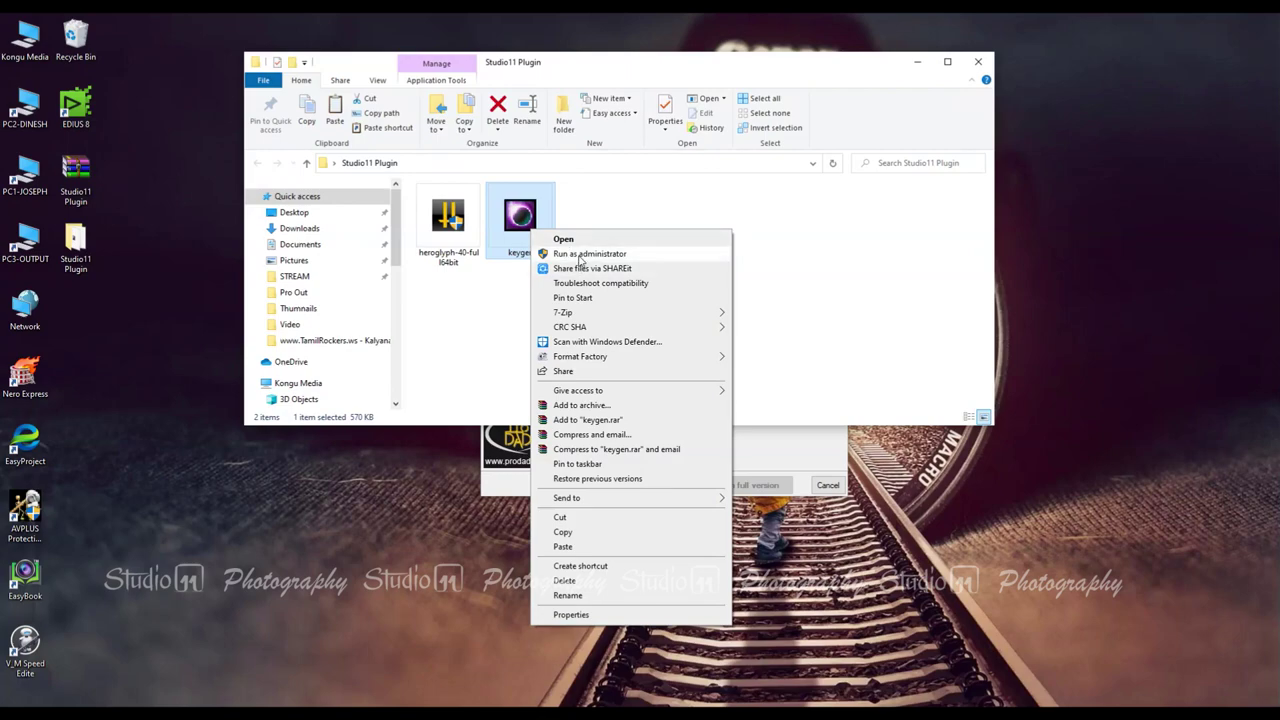
{"action": "left_click", "coordinate": [580, 256]}
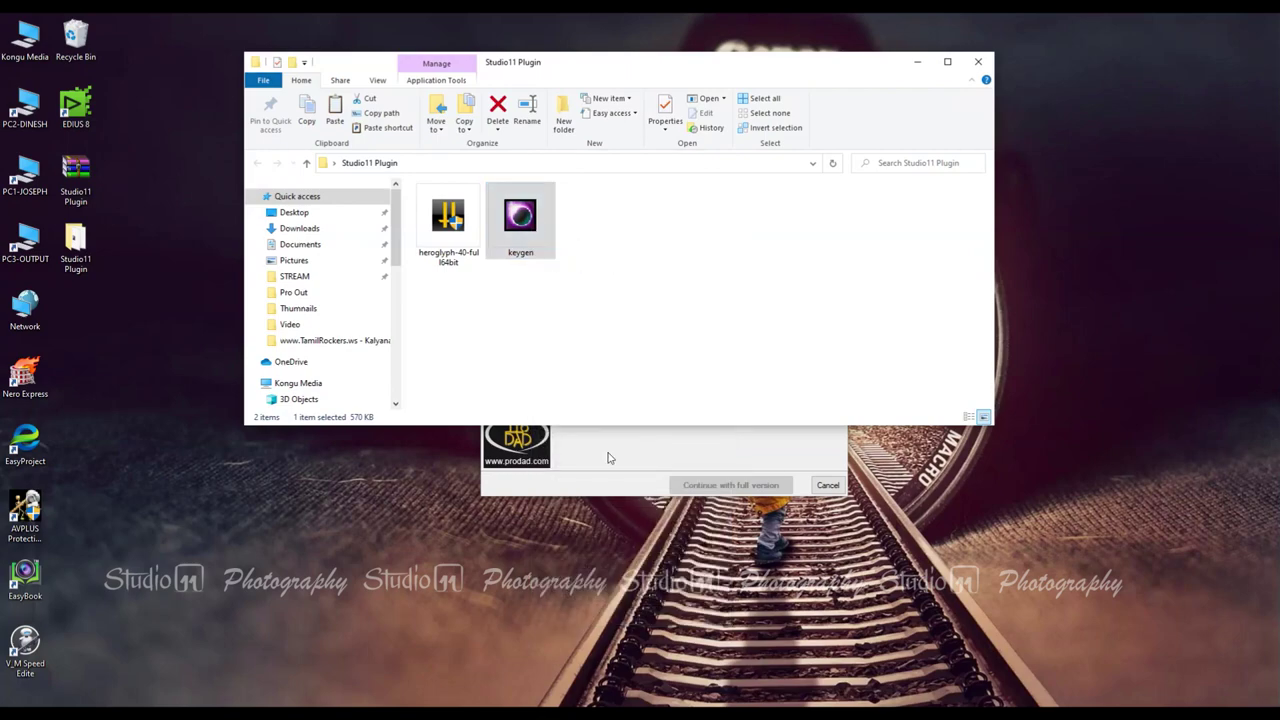
{"action": "left_click", "coordinate": [918, 64]}
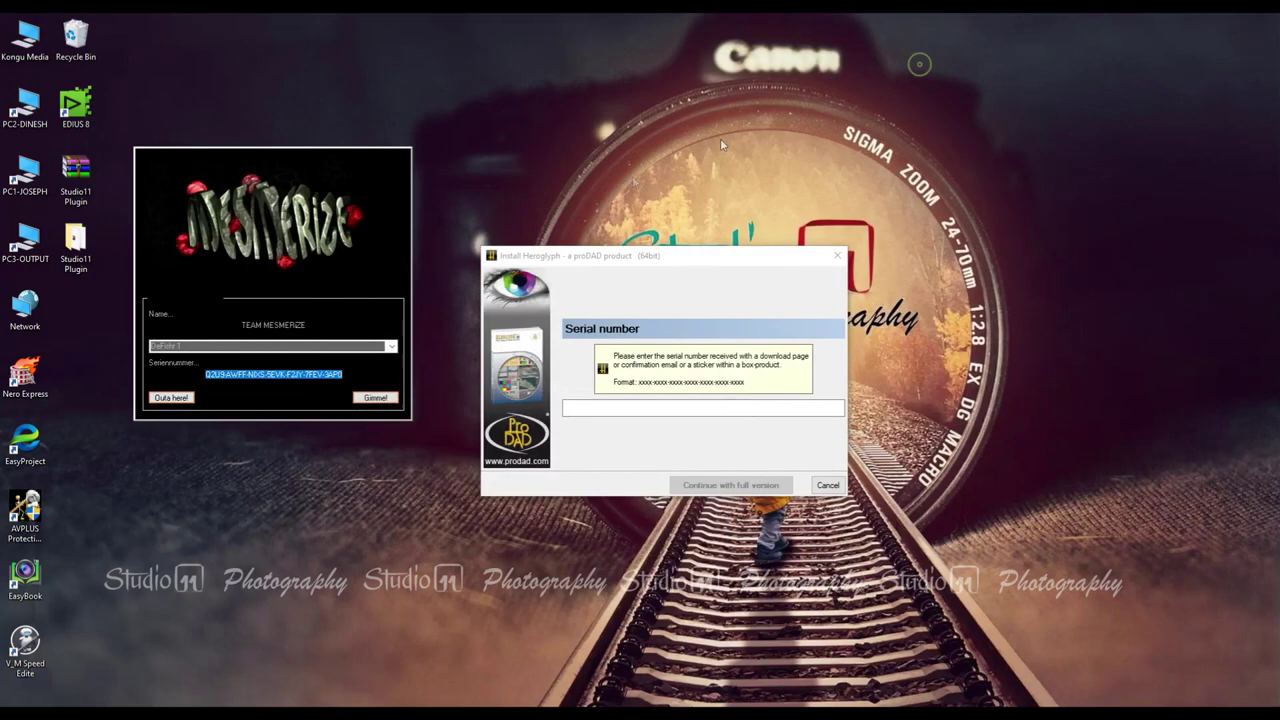
Step: Choose Heroglyph 4 as the product in keygen and generate a new serial number for it
{"action": "left_click", "coordinate": [259, 346]}
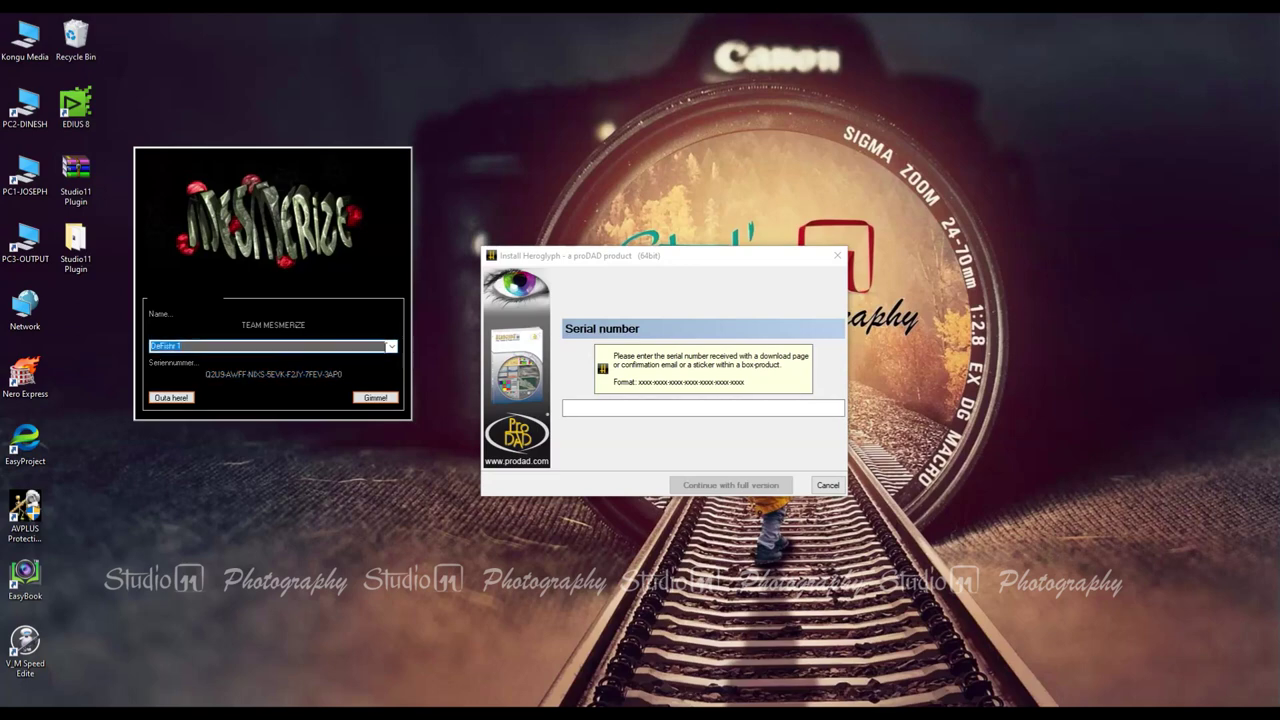
{"action": "left_click", "coordinate": [391, 346]}
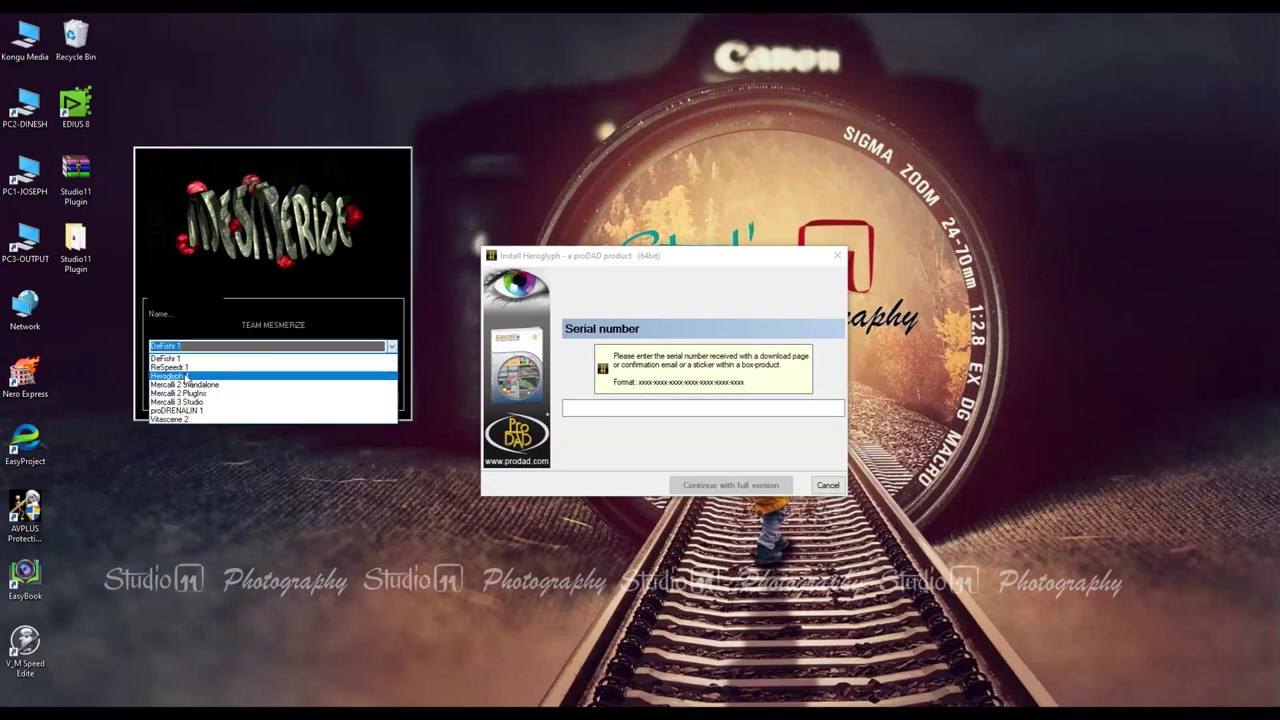
{"action": "left_click", "coordinate": [185, 377]}
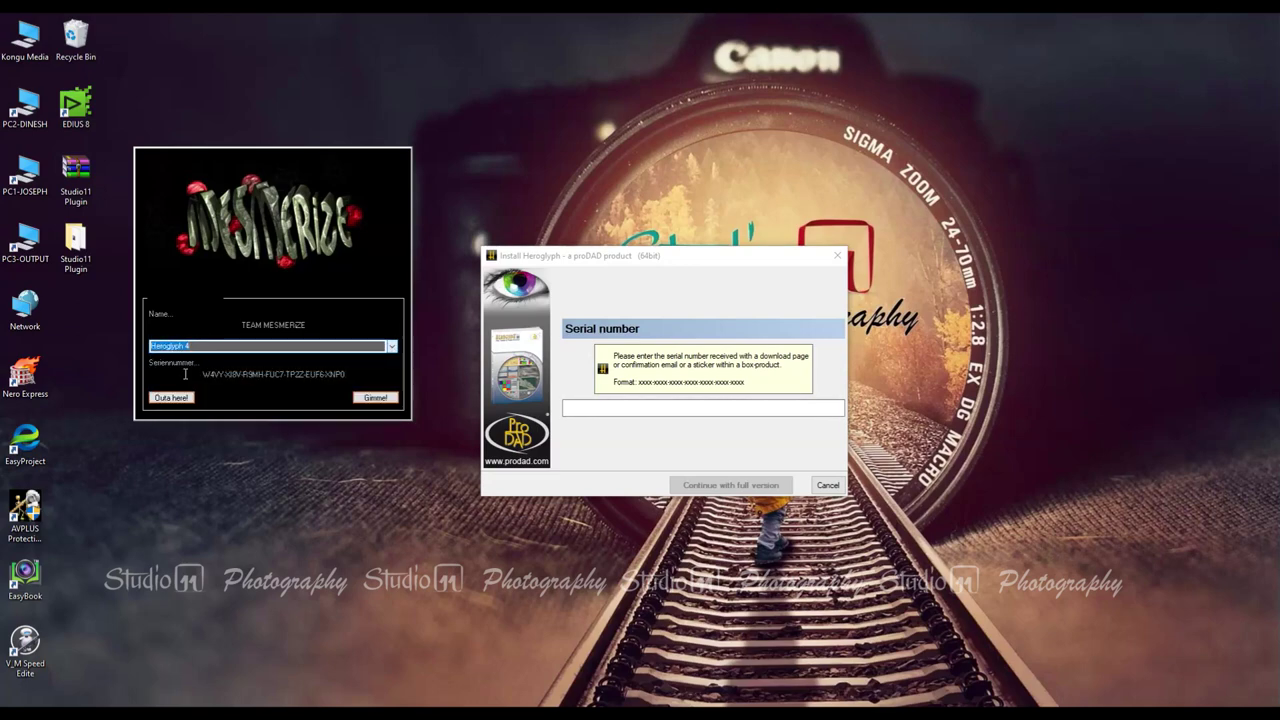
{"action": "left_click", "coordinate": [376, 398]}
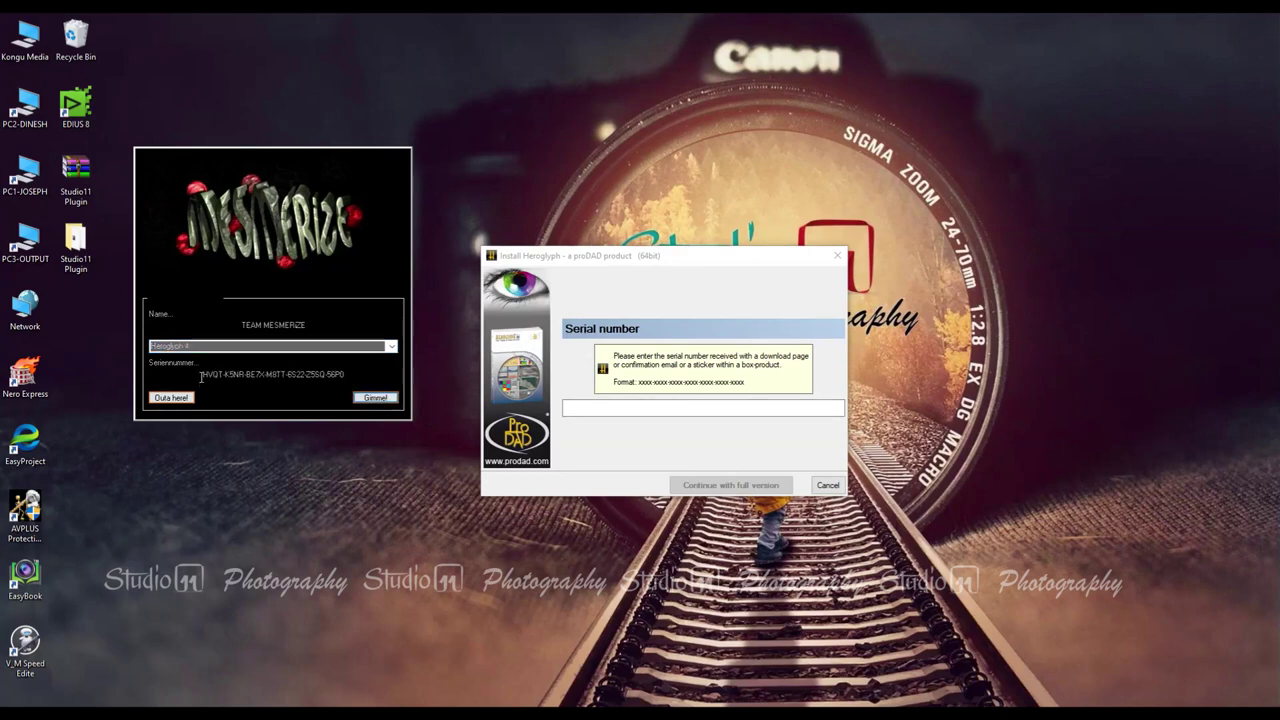
Step: Copy the generated serial number, close keygen, paste it into the installer's serial number field and continue with the full version
{"action": "left_click_drag", "start_coordinate": [203, 374], "coordinate": [345, 376]}
{"action": "right_click", "coordinate": [329, 375]}
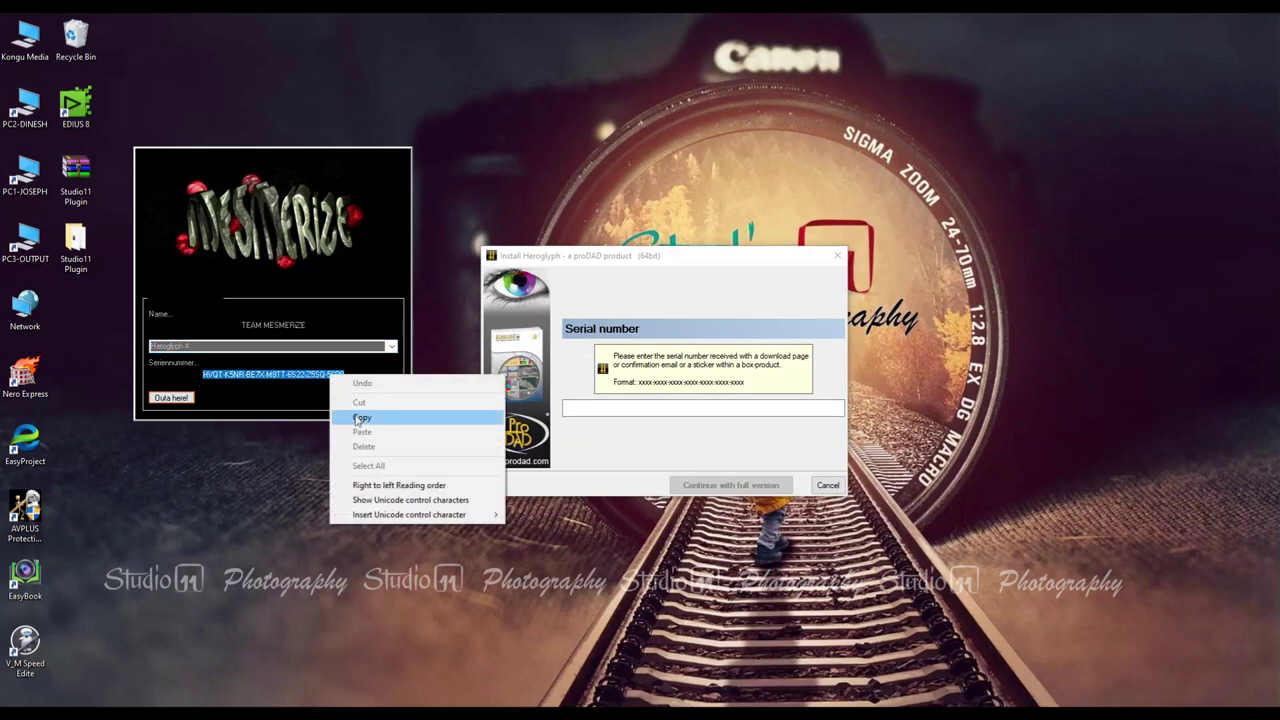
{"action": "left_click", "coordinate": [360, 418]}
{"action": "left_click", "coordinate": [171, 397]}
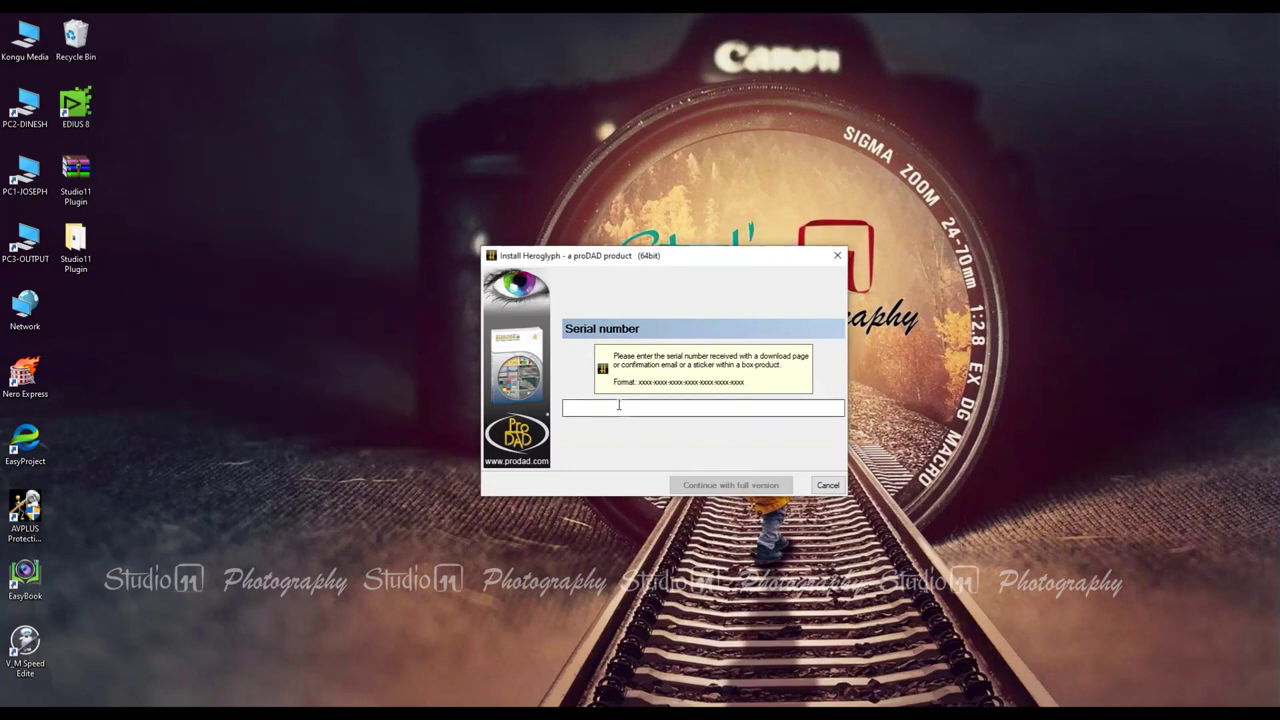
{"action": "right_click", "coordinate": [617, 409]}
{"action": "left_click", "coordinate": [643, 463]}
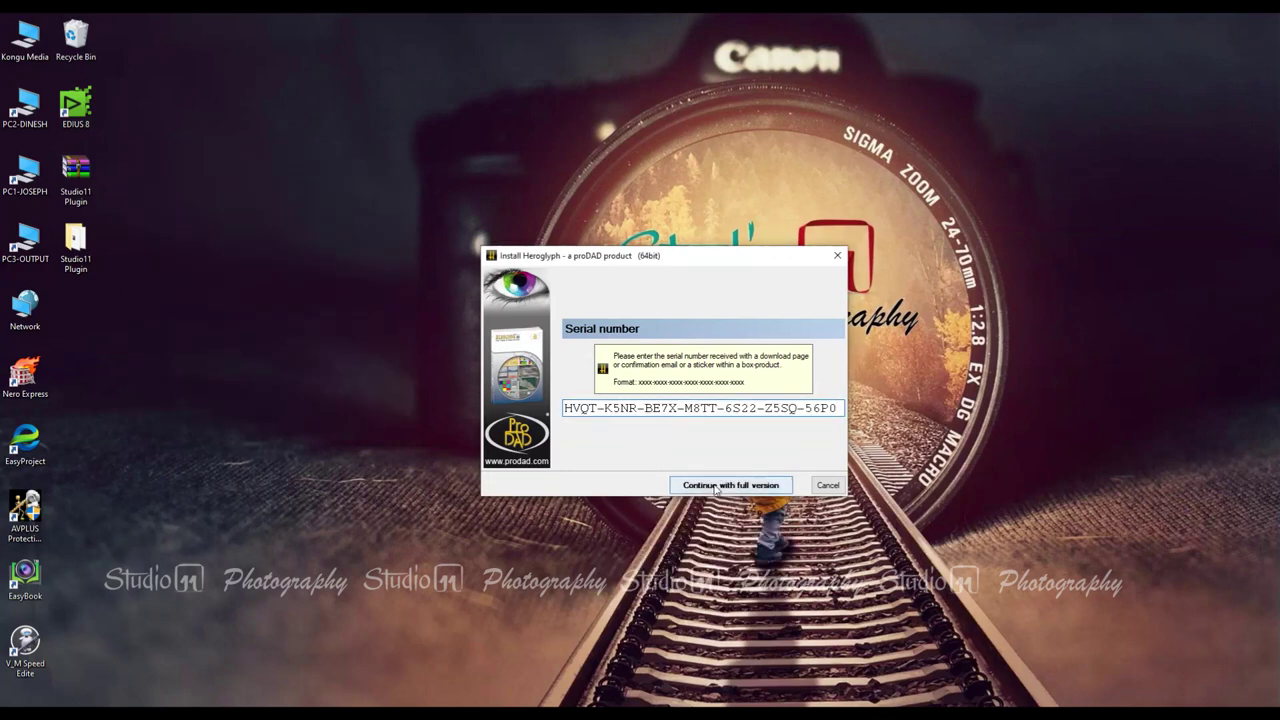
{"action": "left_click", "coordinate": [715, 486]}
Step: Install Heroglyph with the Edius 8.00, DirectX Media, After Effects 16.0 and OFX plug-ins selected, and quit the installer
{"action": "left_click", "coordinate": [762, 486]}
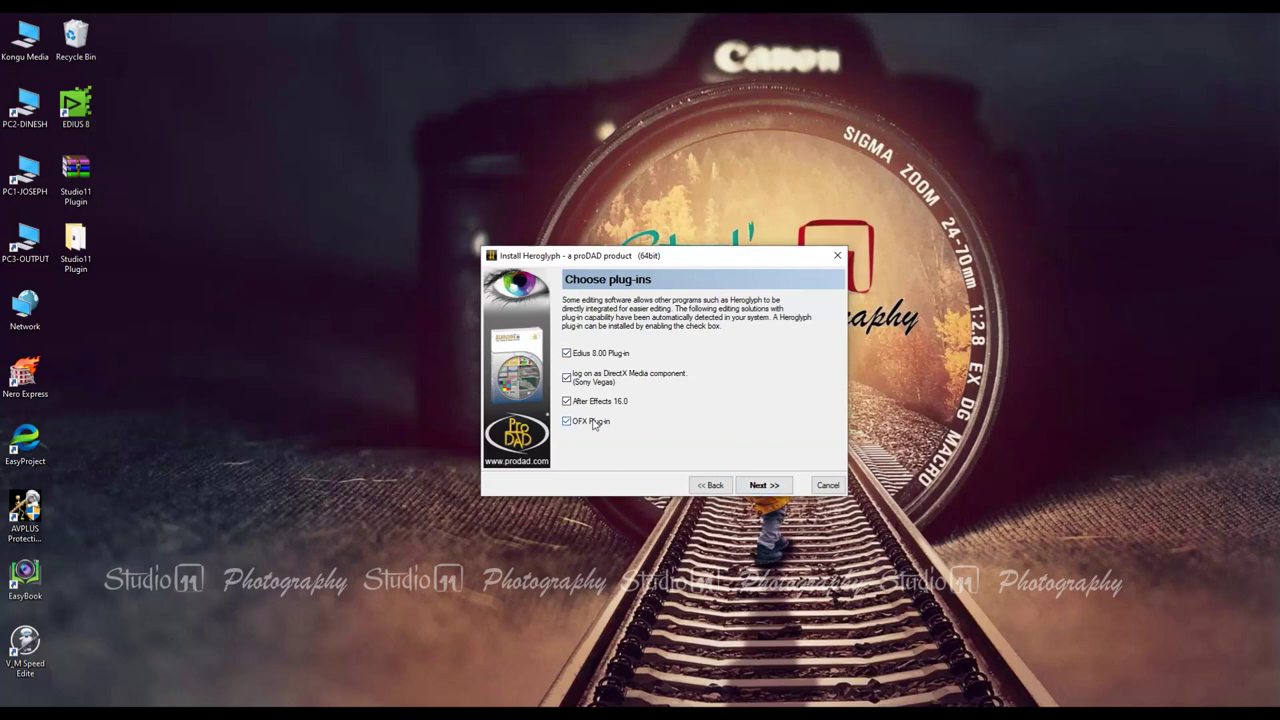
{"action": "left_click", "coordinate": [766, 485]}
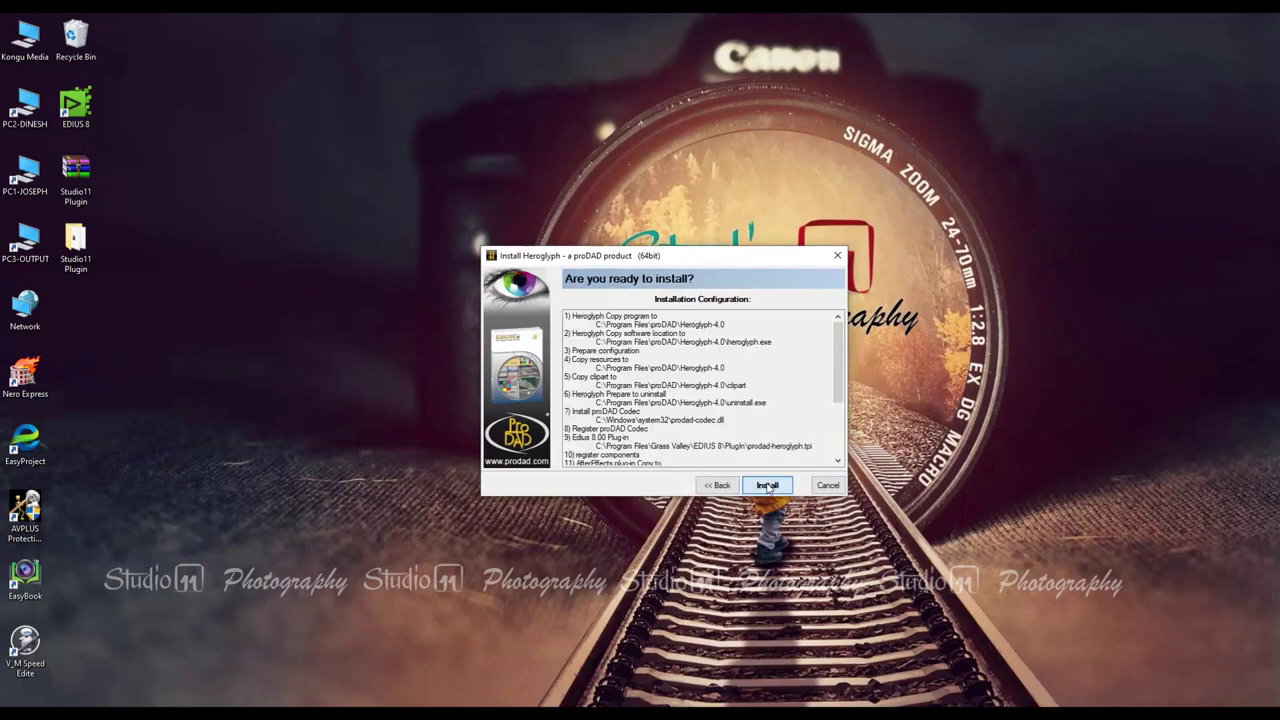
{"action": "left_click", "coordinate": [767, 486]}
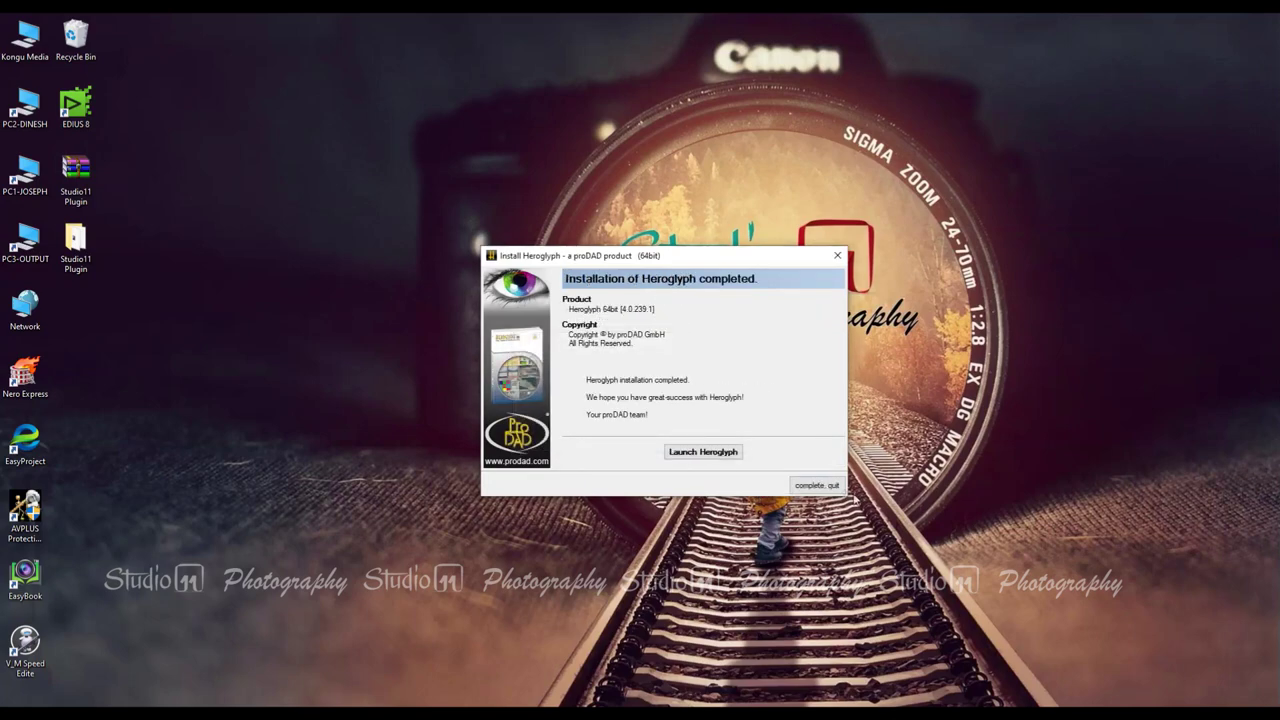
{"action": "left_click", "coordinate": [817, 485]}
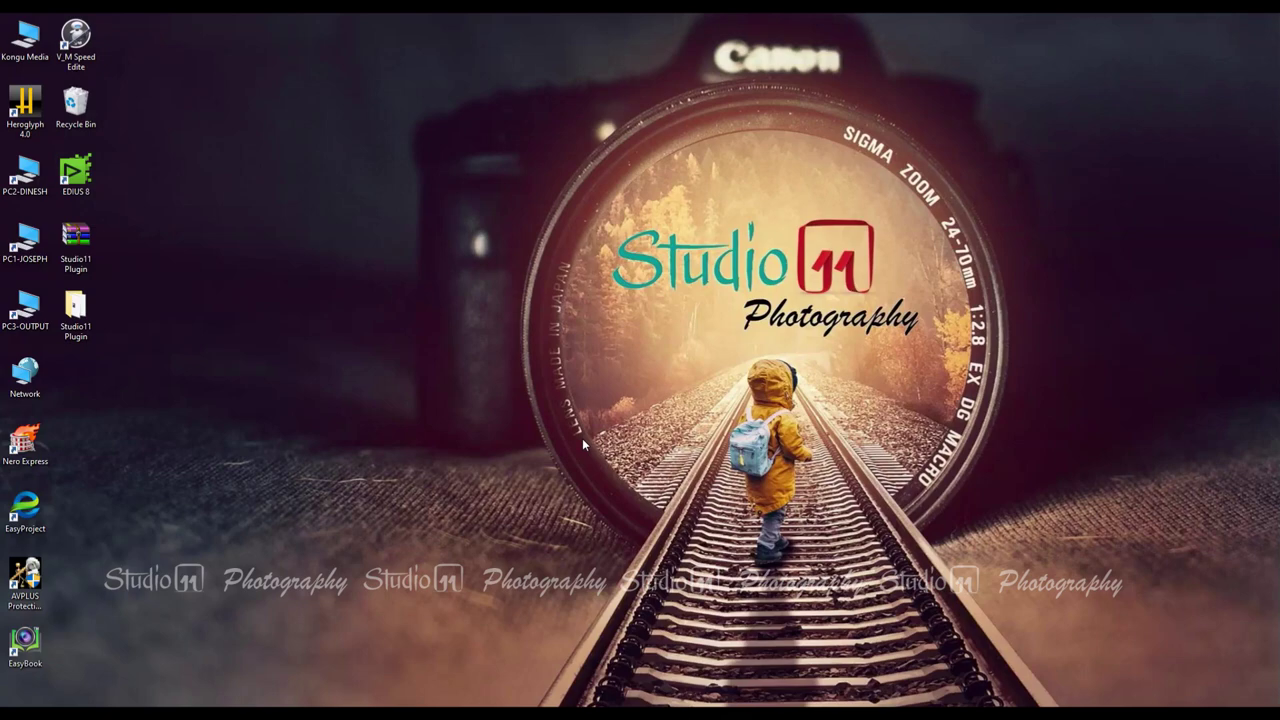
Step: Launch Heroglyph 4.0 in read mode, create a new project and maximize its window
{"action": "double_click", "coordinate": [30, 110]}
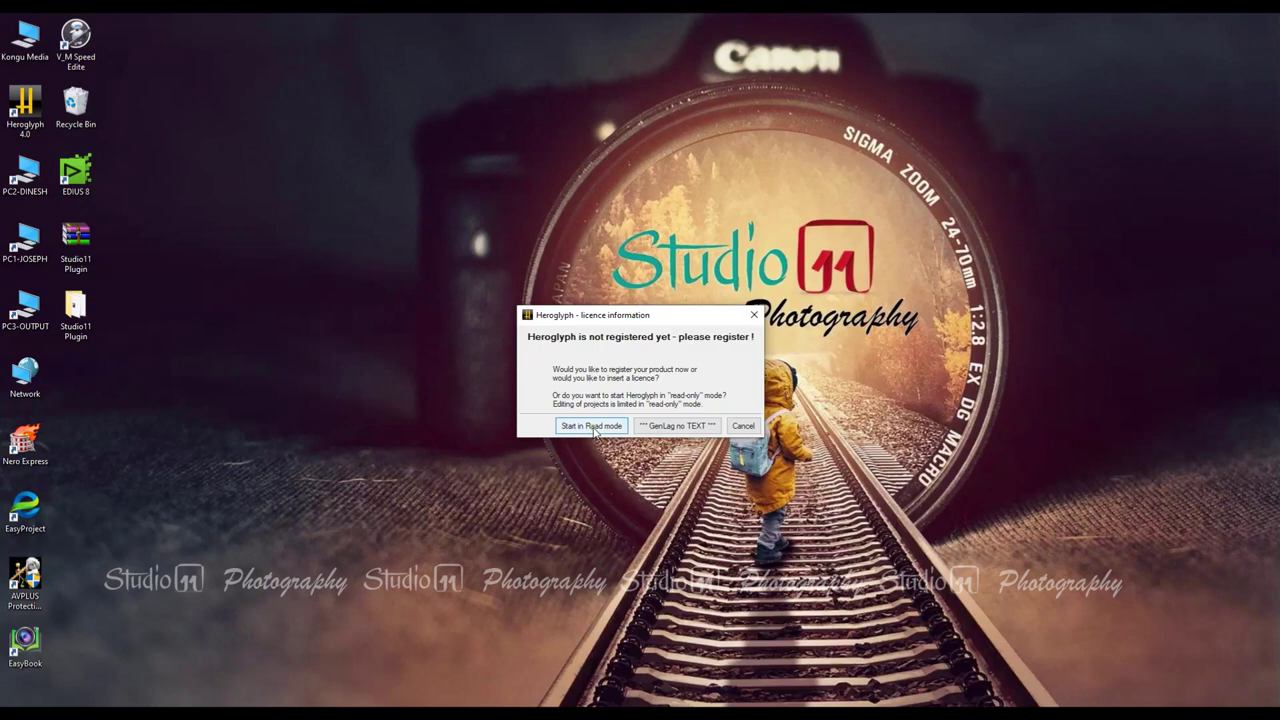
{"action": "left_click", "coordinate": [591, 426]}
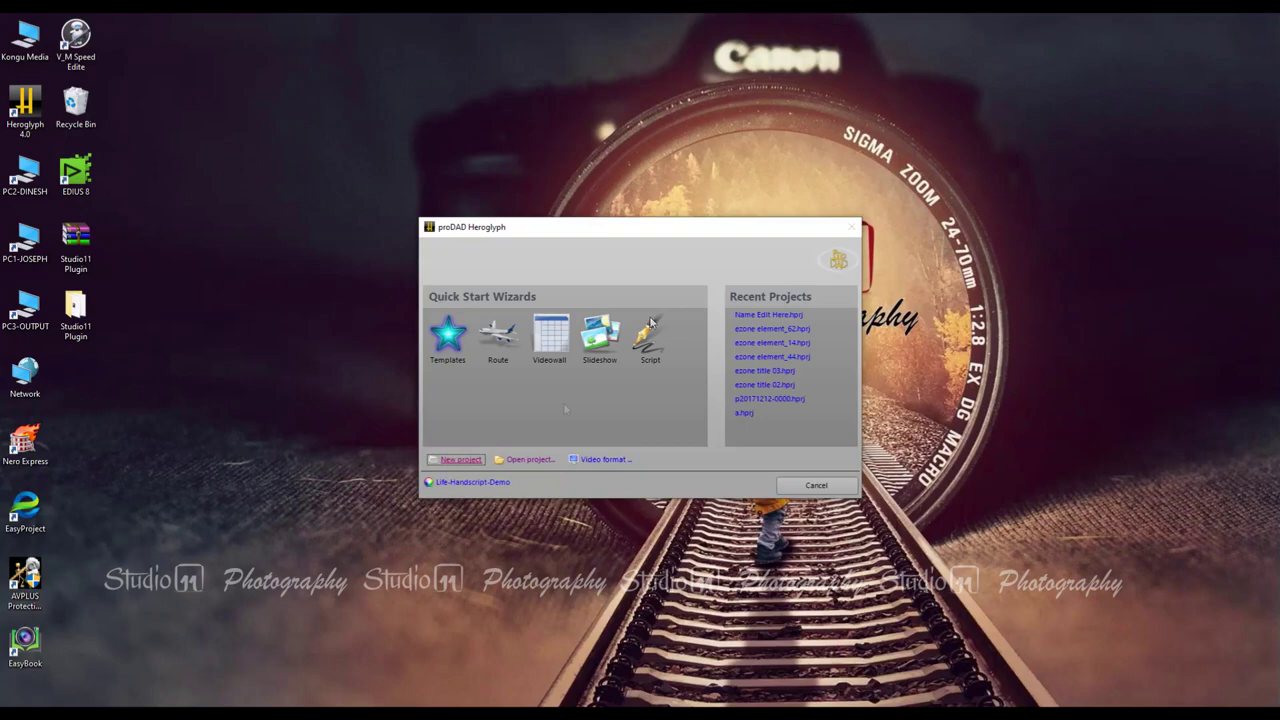
{"action": "key", "text": "Return"}
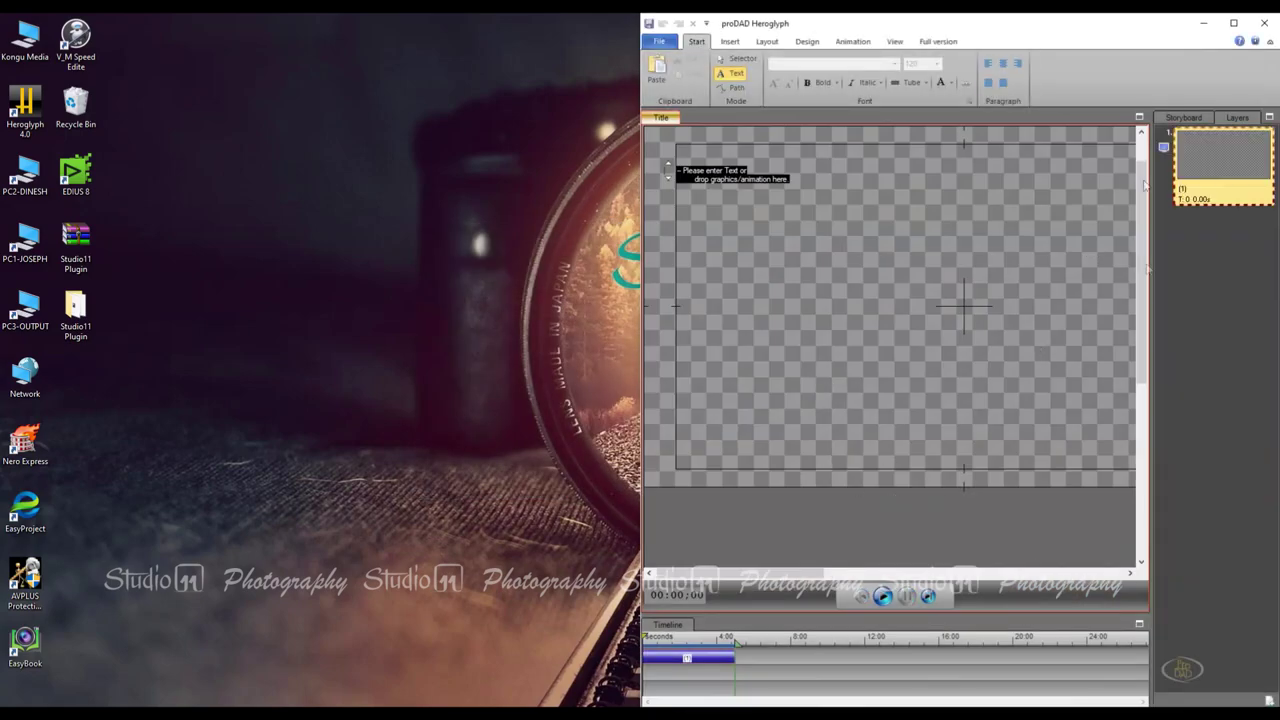
{"action": "left_click", "coordinate": [1233, 22]}
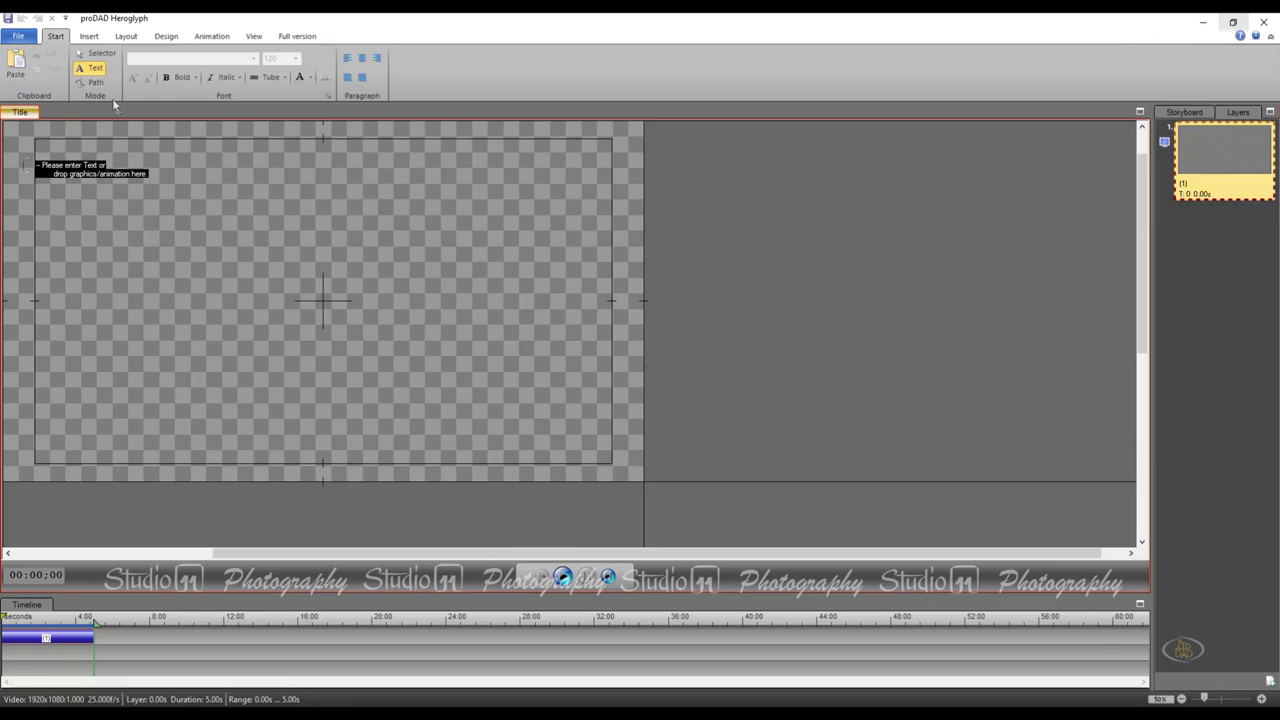
Step: Add the title text "Studio11" and move it close to the centre of the canvas
{"action": "left_click", "coordinate": [128, 250]}
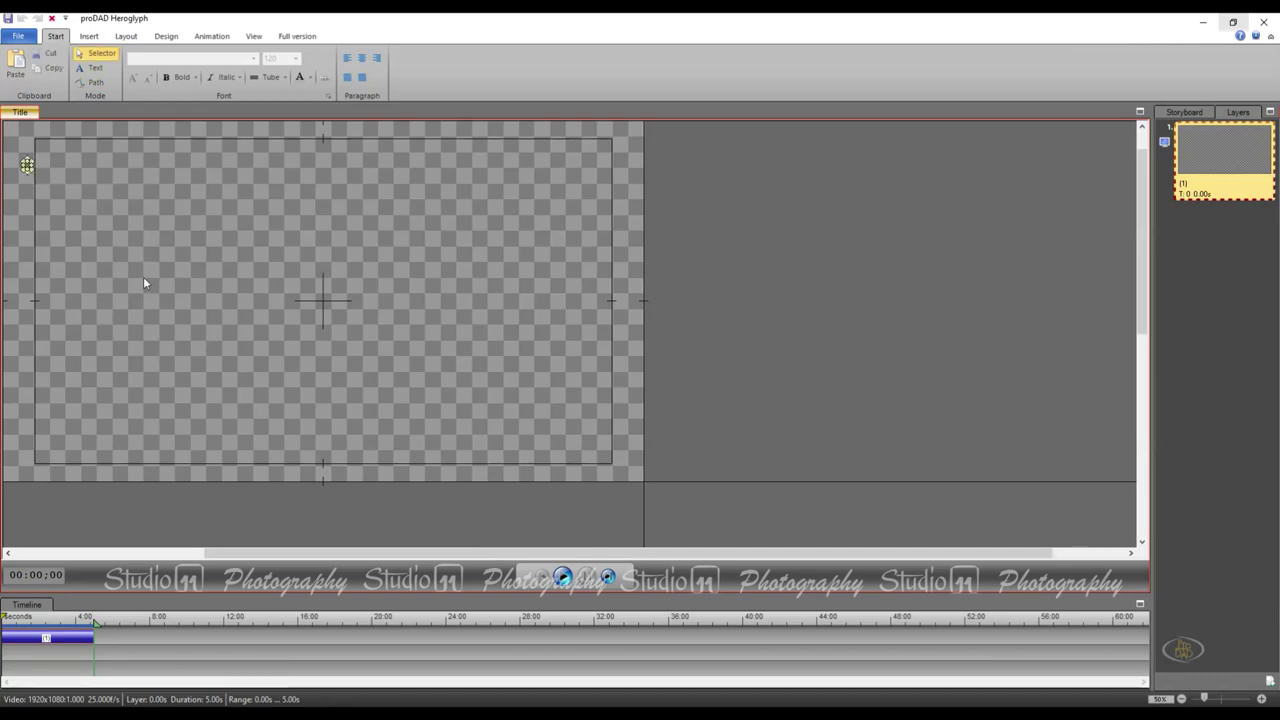
{"action": "type", "text": "Studio11"}
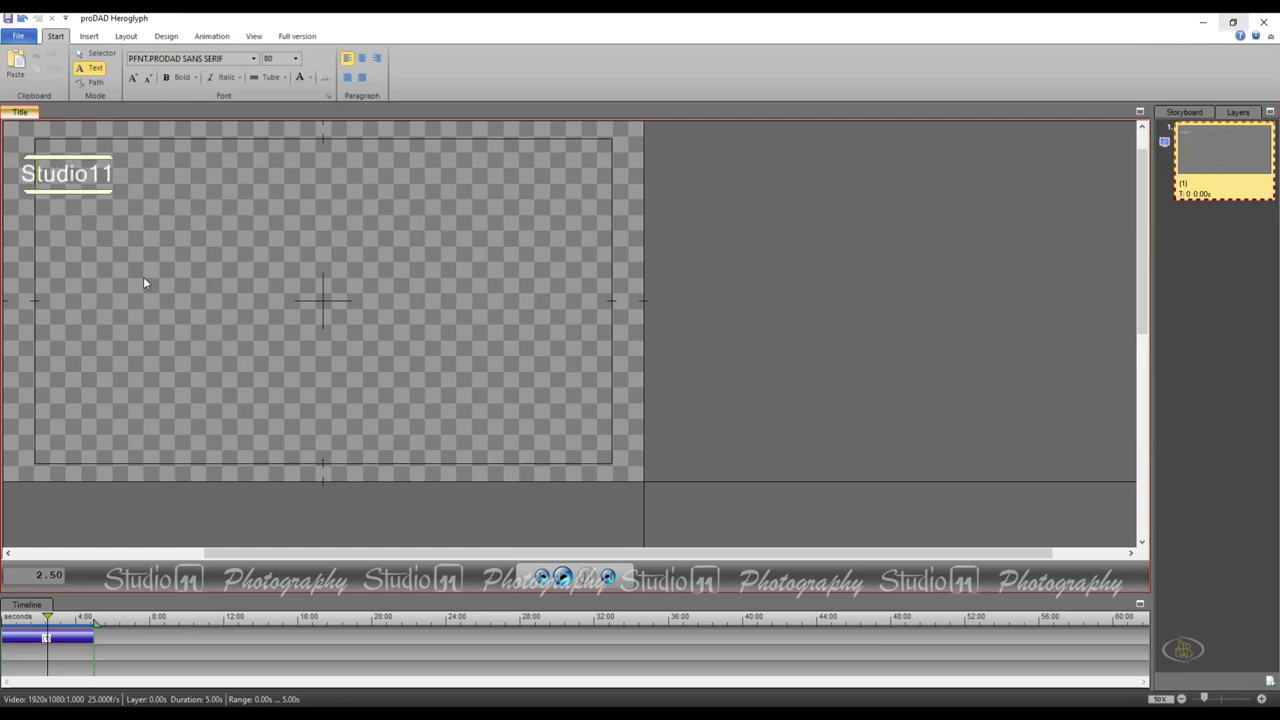
{"action": "left_click_drag", "start_coordinate": [88, 141], "coordinate": [253, 248]}
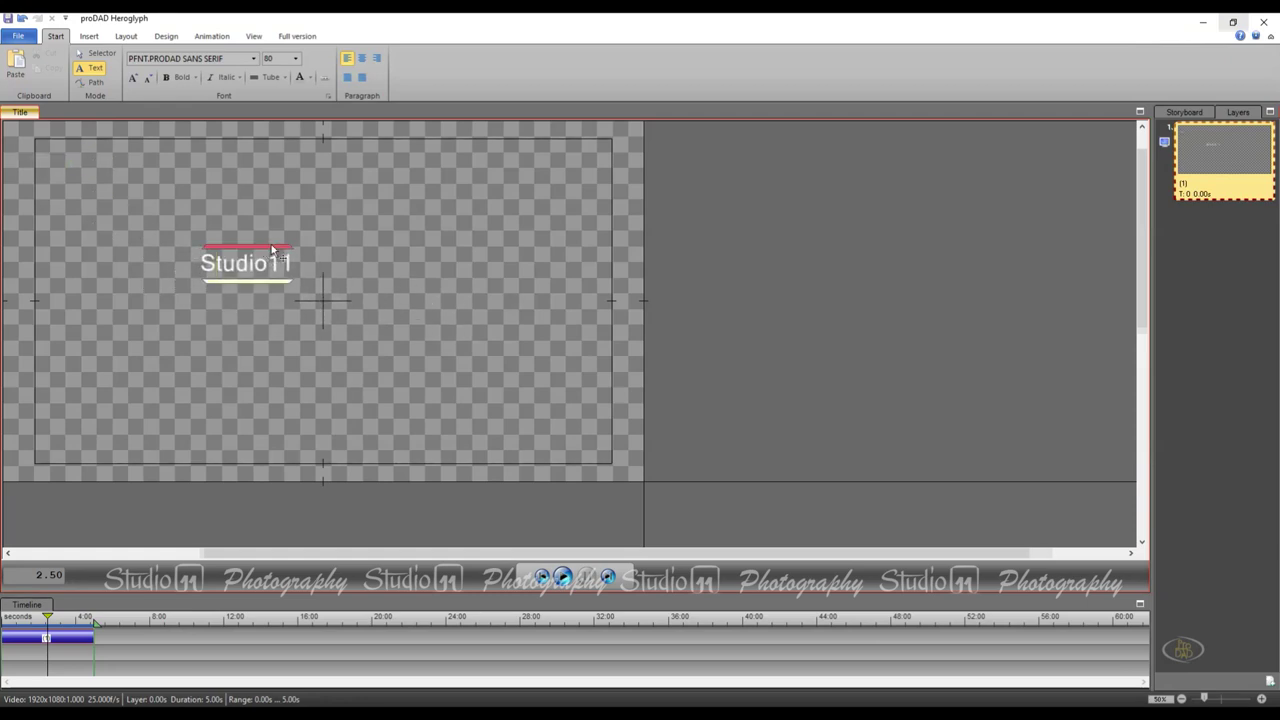
Step: Set the Studio11 title's font to Alba Matter and its size to 300
{"action": "left_click", "coordinate": [254, 59]}
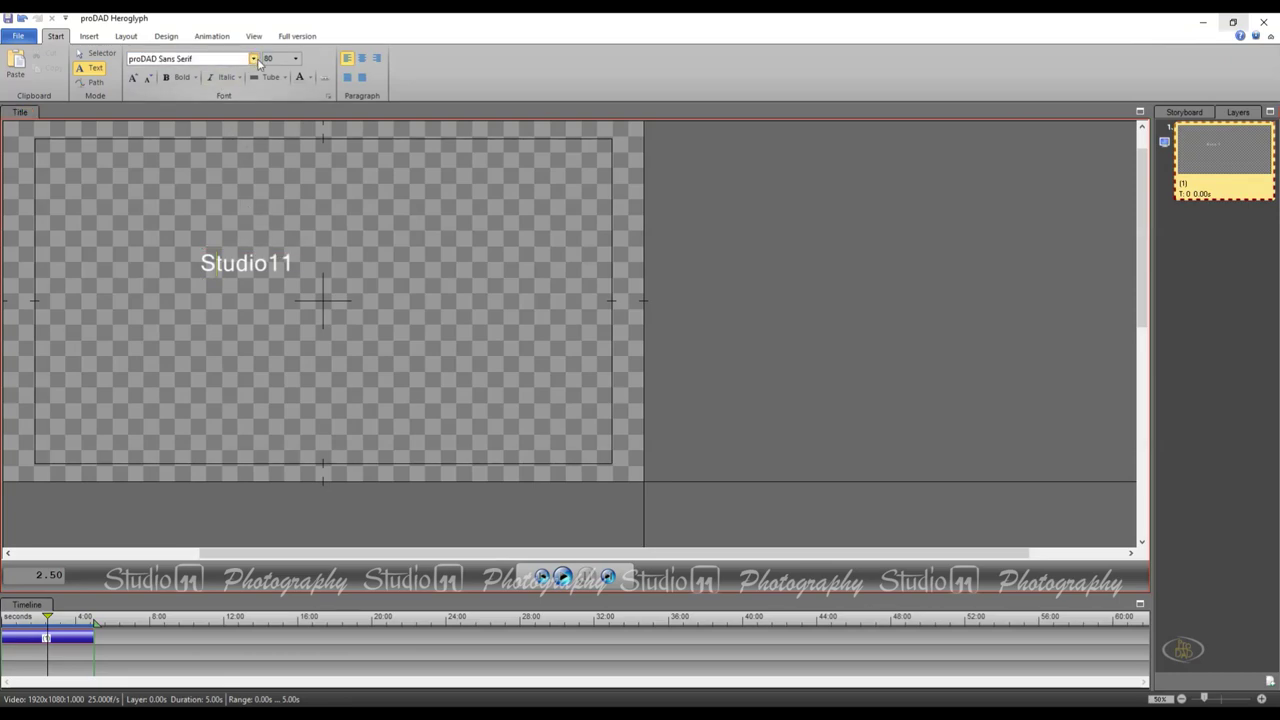
{"action": "left_click", "coordinate": [255, 60]}
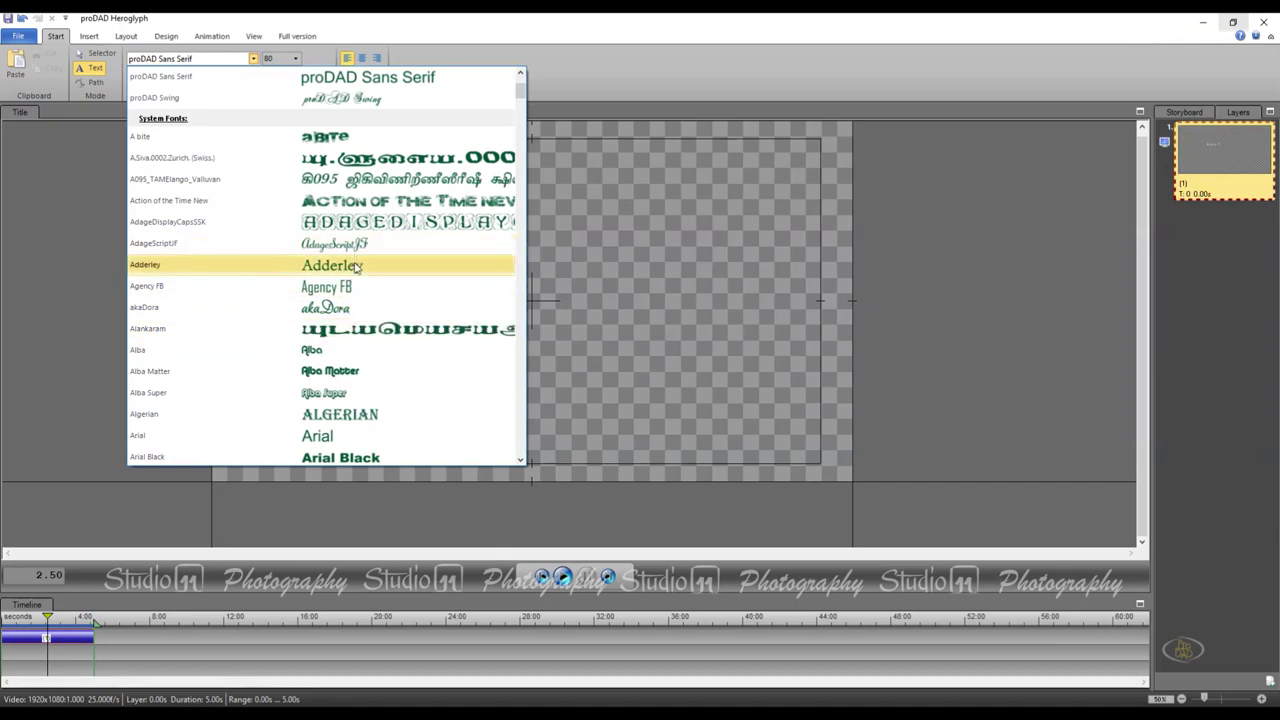
{"action": "left_click", "coordinate": [334, 376]}
{"action": "left_click", "coordinate": [295, 58]}
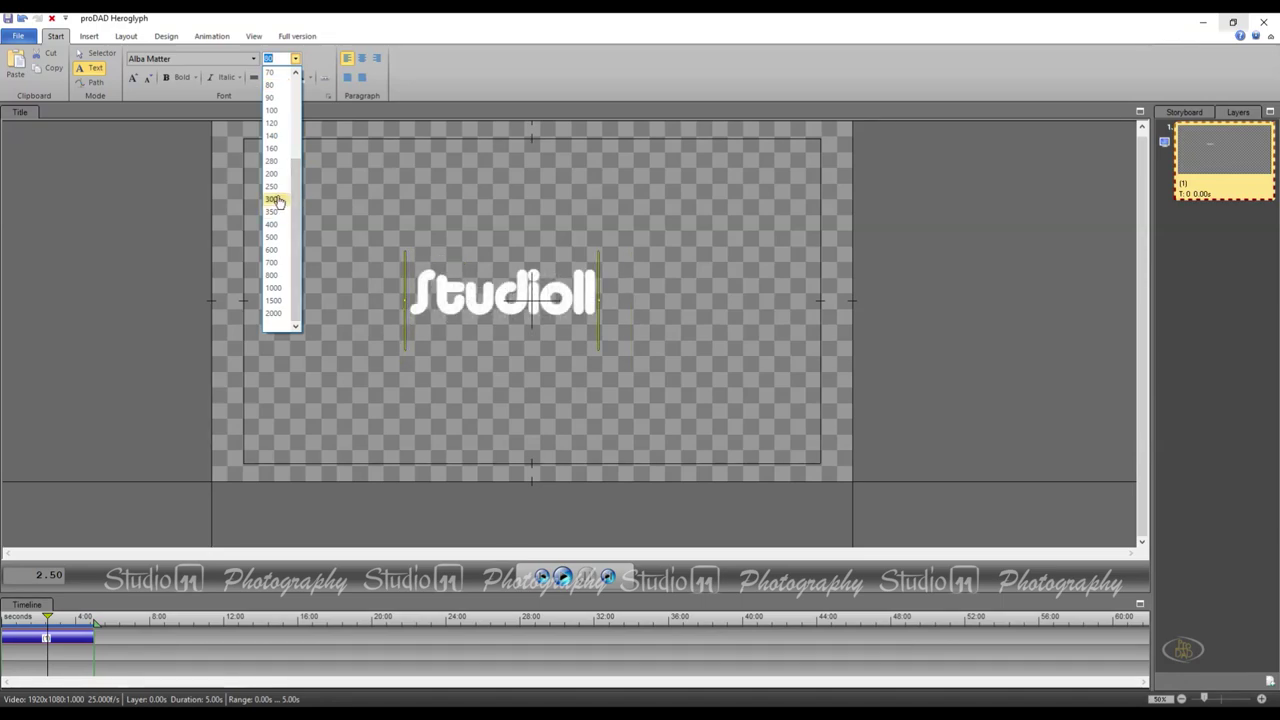
{"action": "left_click", "coordinate": [277, 200]}
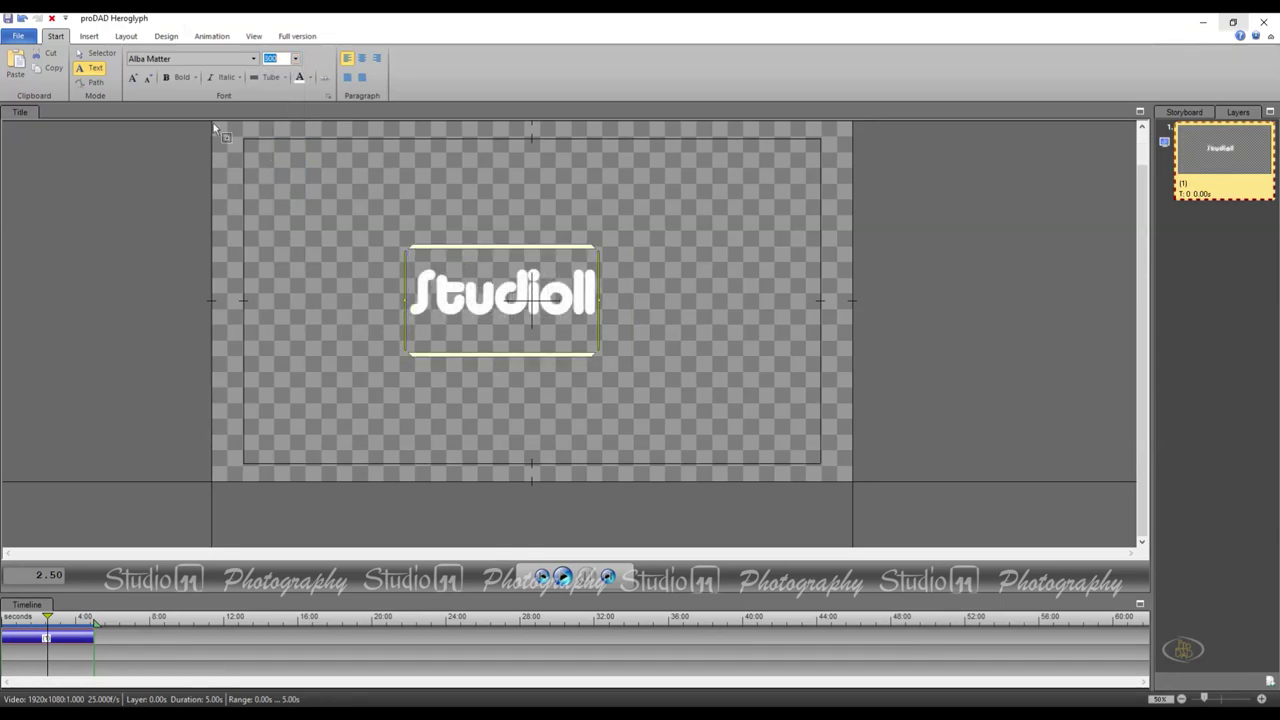
Step: Change the Studio11 title's font to proDAD Girly and its colour to the light blue standard colour
{"action": "left_click", "coordinate": [253, 58]}
{"action": "left_click", "coordinate": [285, 137]}
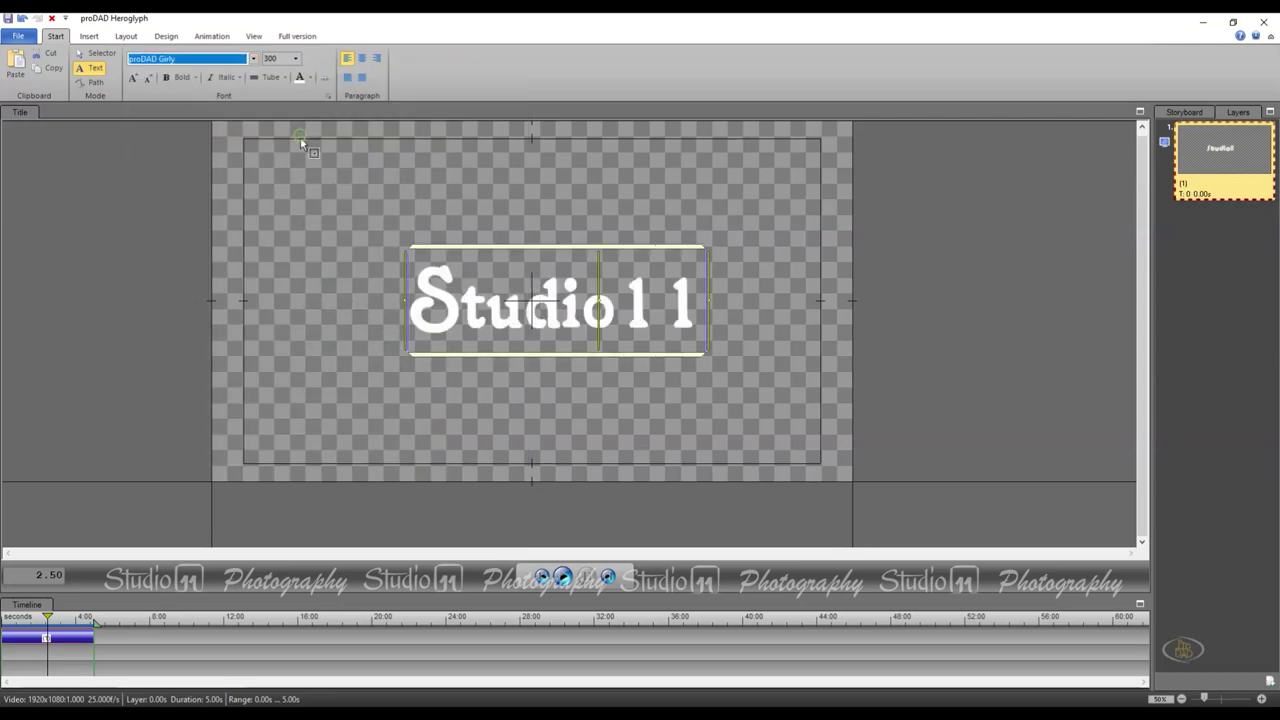
{"action": "left_click", "coordinate": [310, 82]}
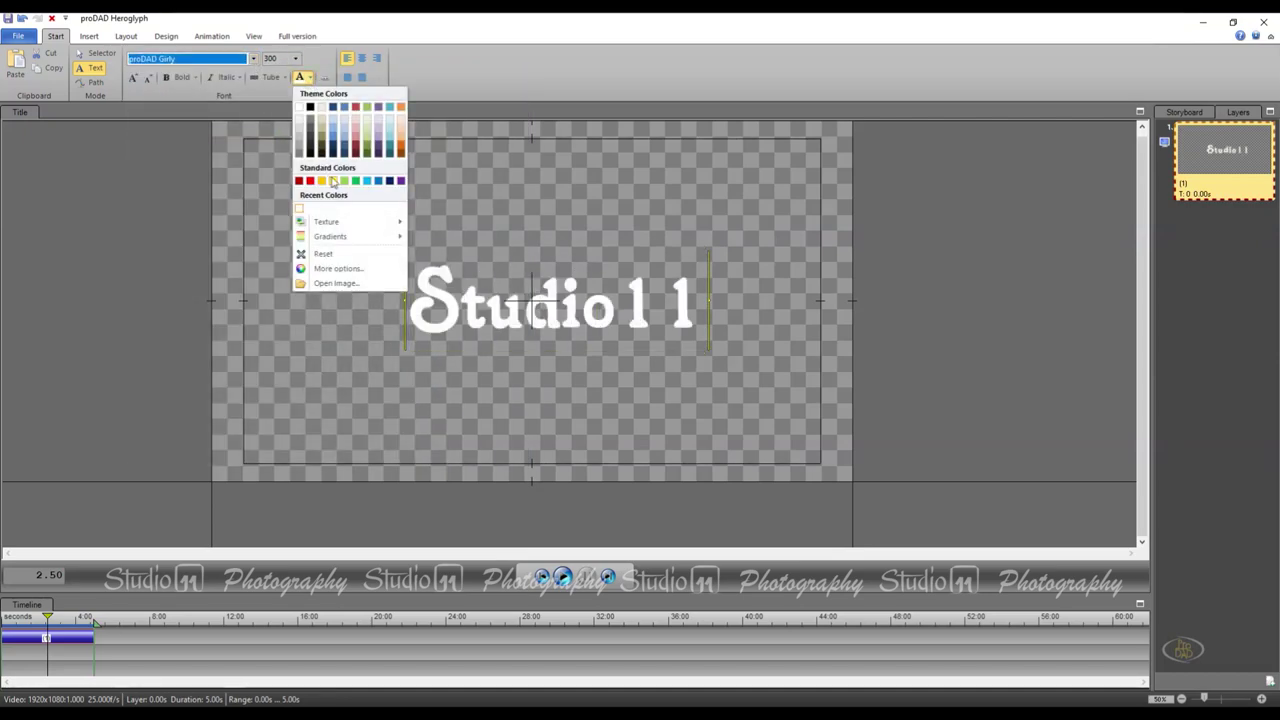
{"action": "left_click", "coordinate": [367, 182]}
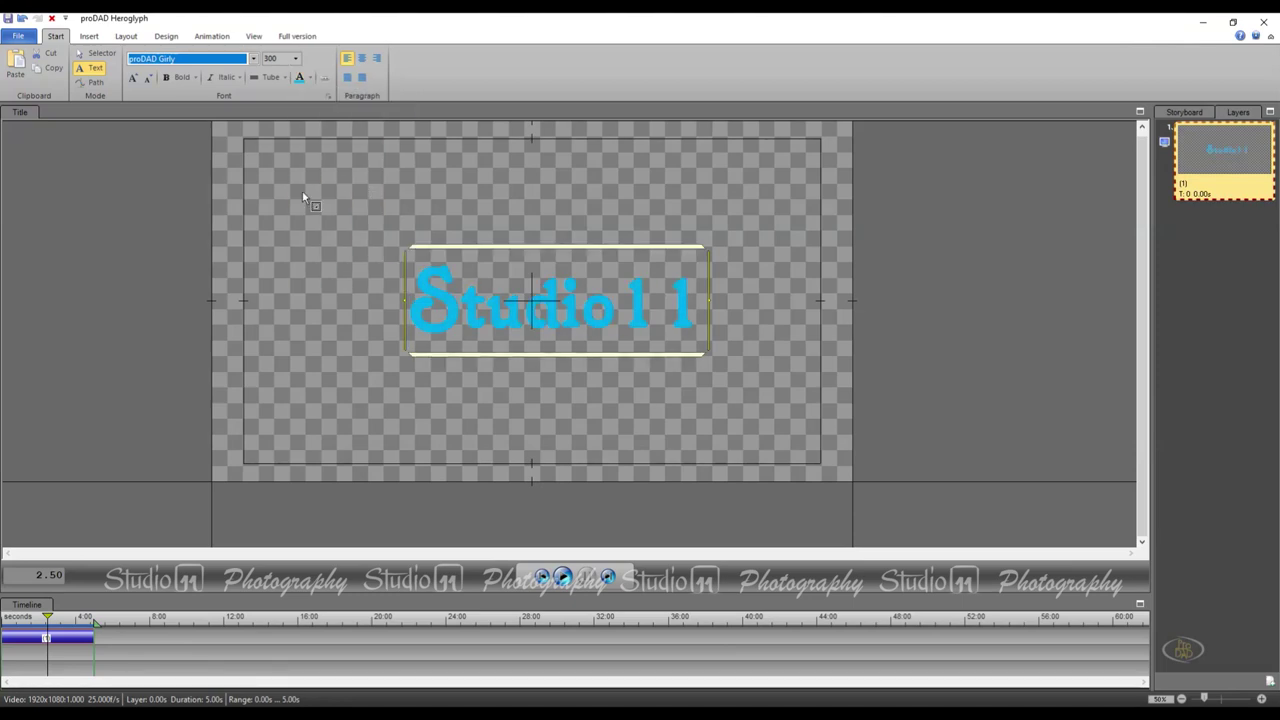
{"action": "left_click", "coordinate": [89, 36]}
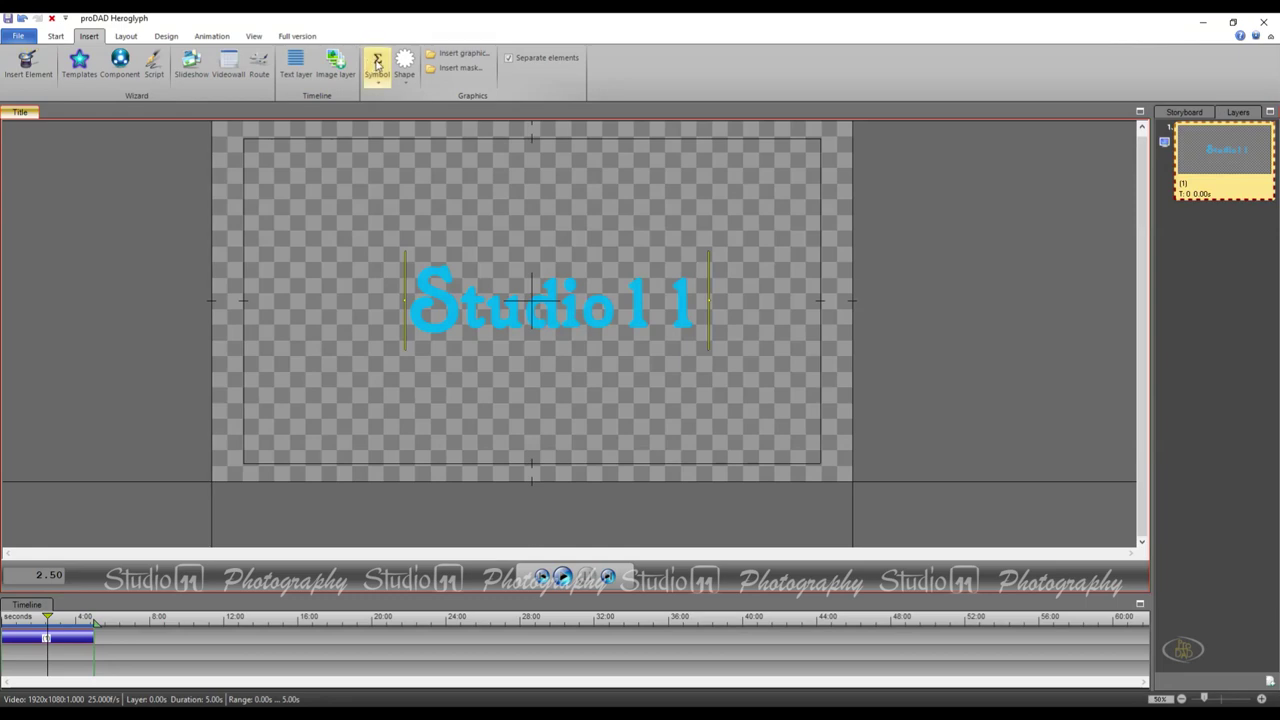
{"action": "left_click", "coordinate": [135, 38]}
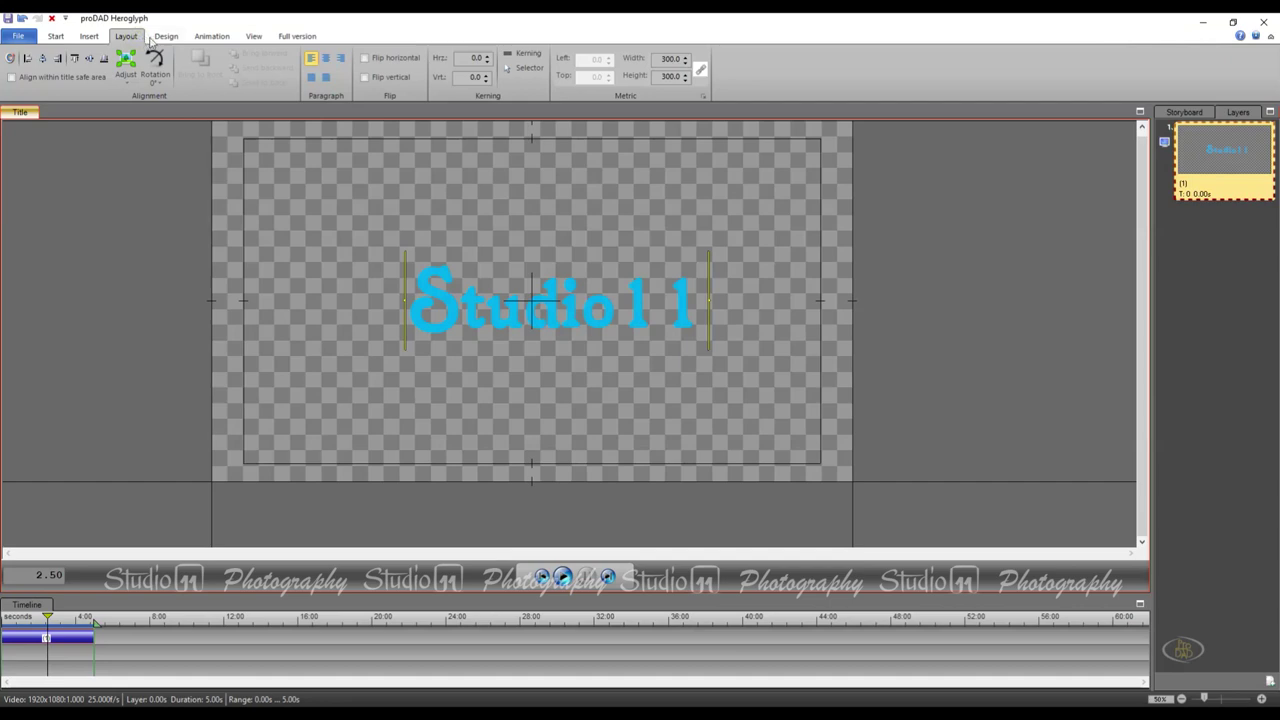
Step: Preview the Classic design presets and the continuous-effect animation presets on the Studio11 title
{"action": "left_click", "coordinate": [162, 38]}
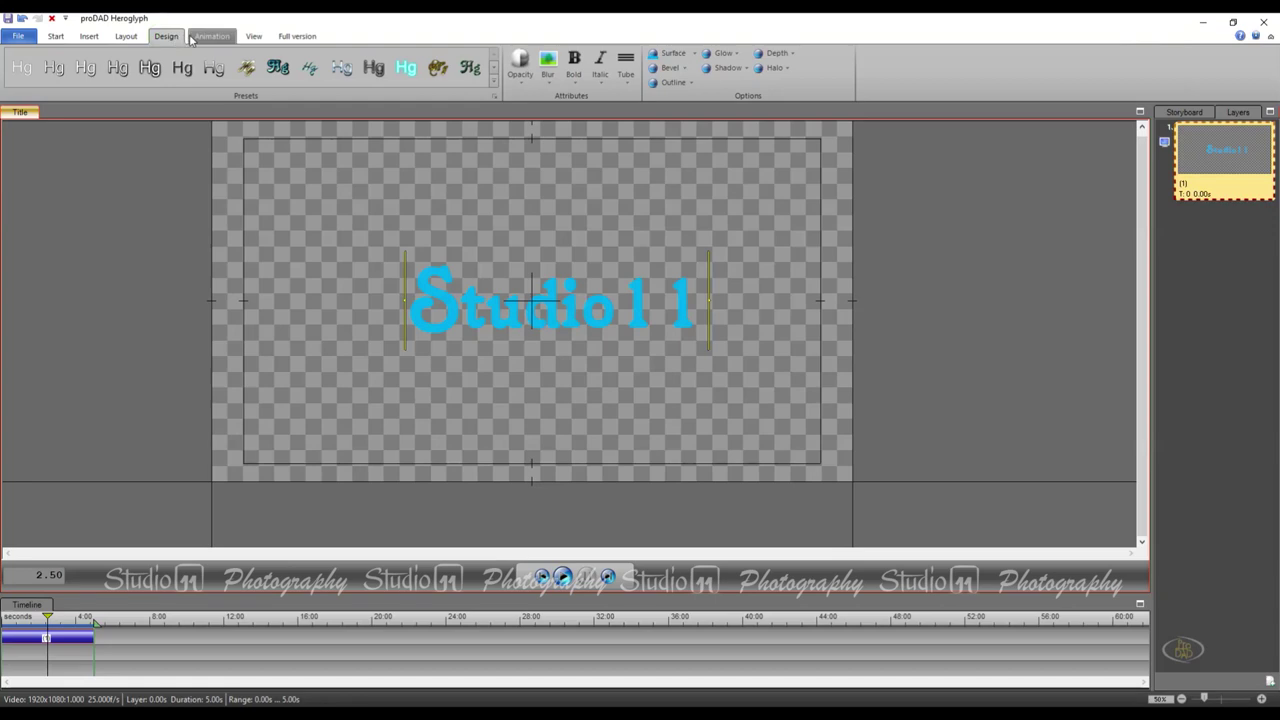
{"action": "left_click", "coordinate": [494, 86]}
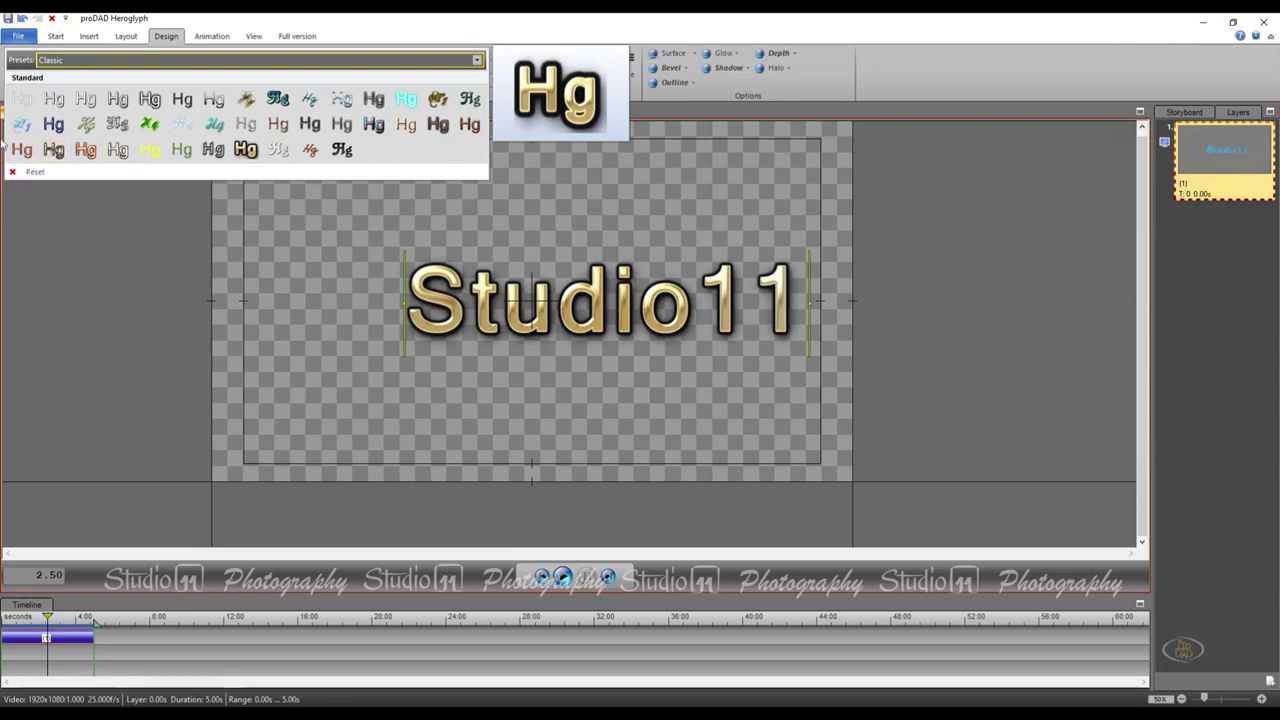
{"action": "left_click", "coordinate": [308, 37]}
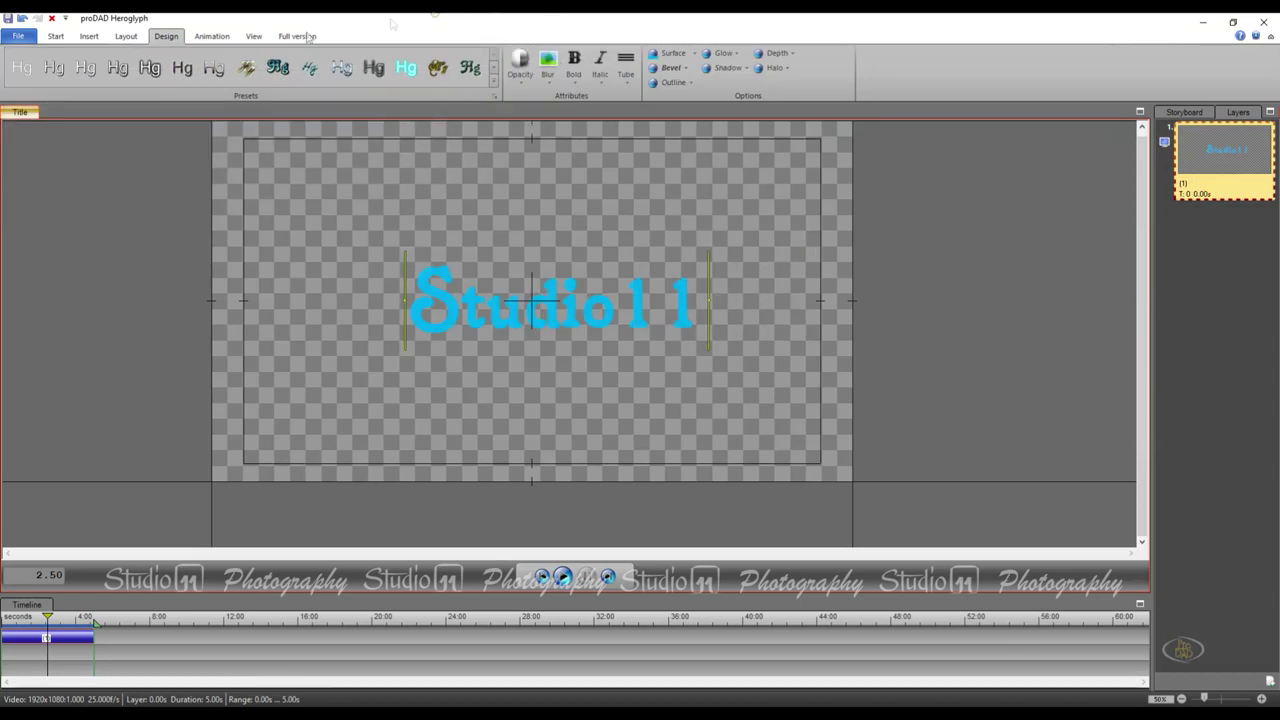
{"action": "left_click", "coordinate": [212, 36]}
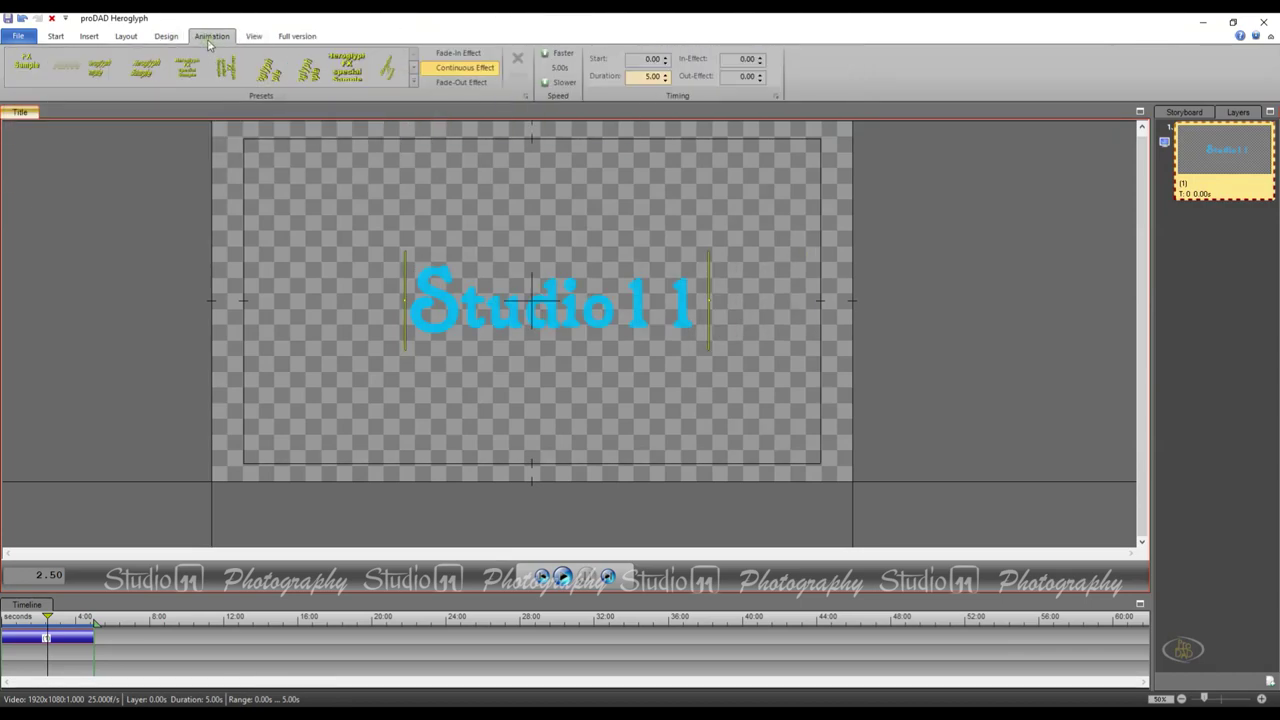
{"action": "left_click", "coordinate": [413, 84]}
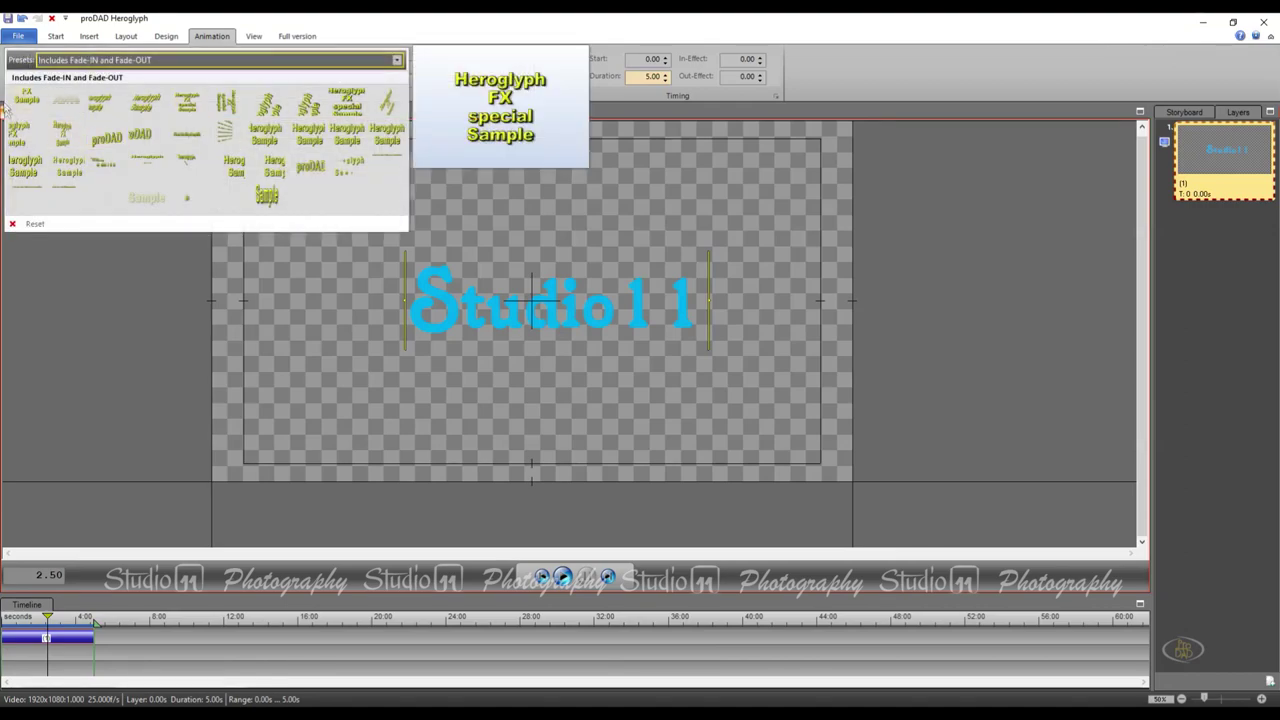
{"action": "mouse_move", "coordinate": [25, 104]}
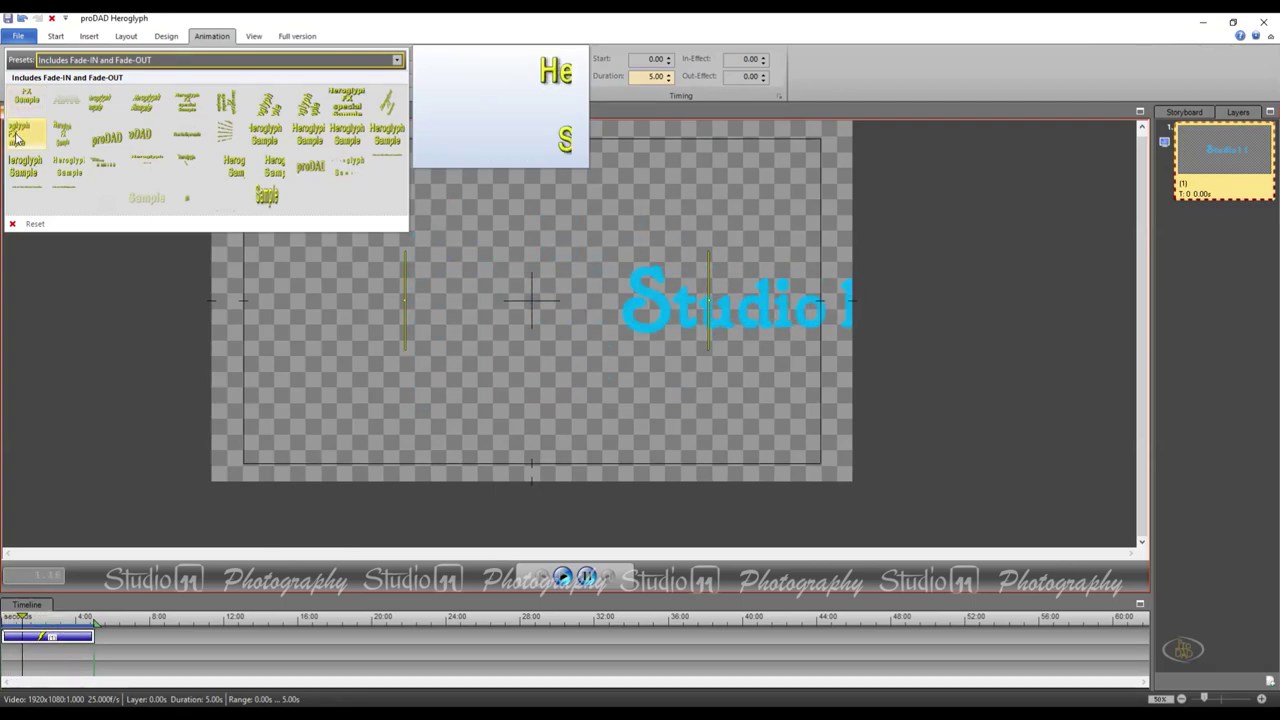
{"action": "left_click", "coordinate": [182, 108]}
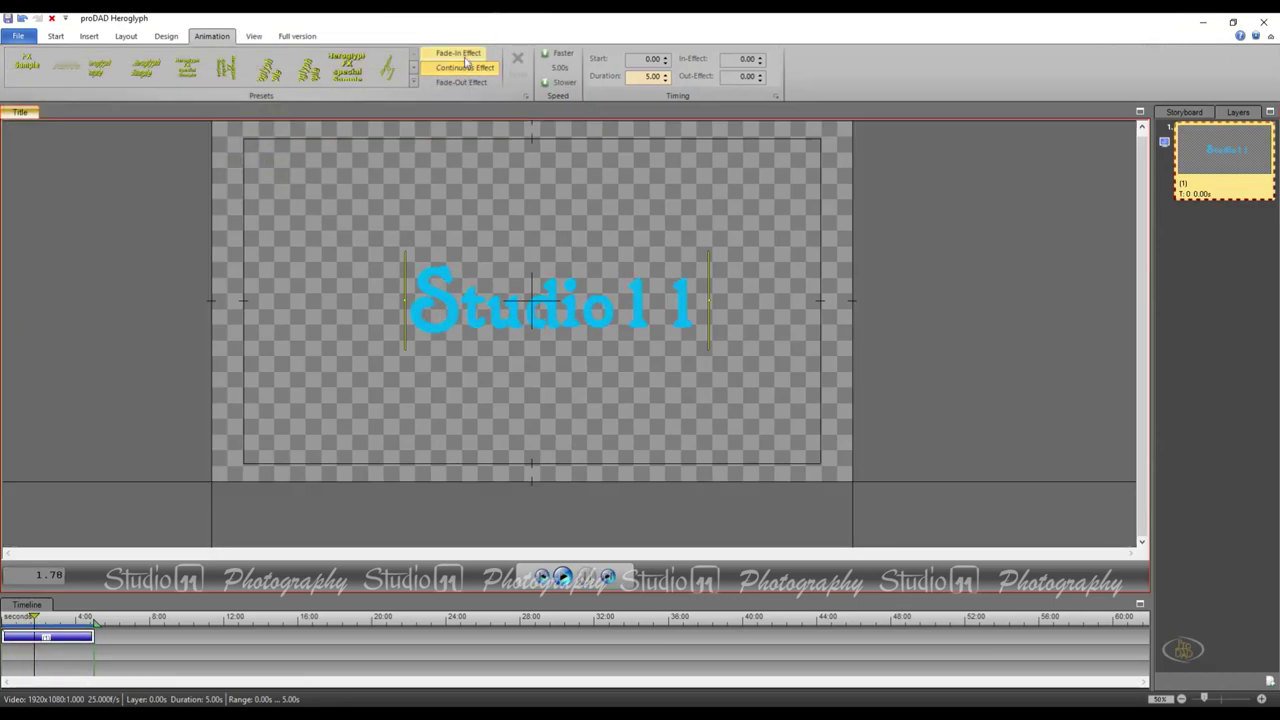
Step: Apply the third Characters fade-in preset to the Studio11 title
{"action": "left_click", "coordinate": [463, 55]}
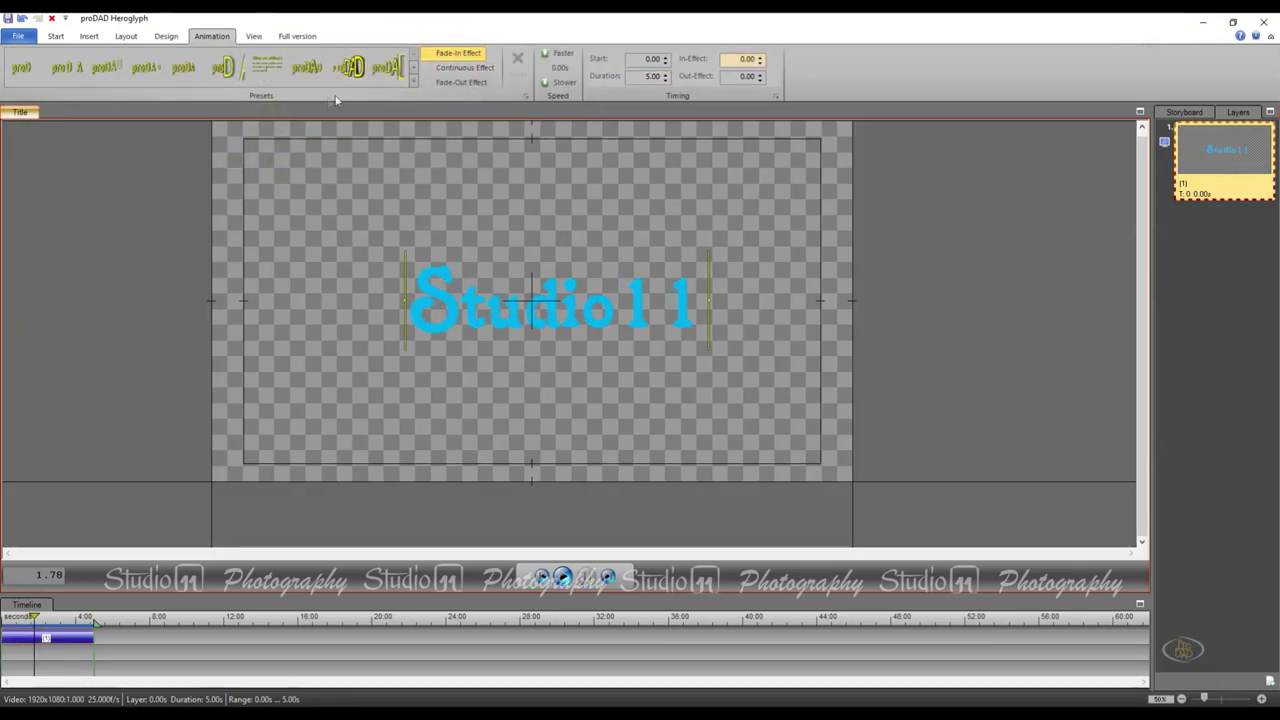
{"action": "left_click", "coordinate": [414, 86]}
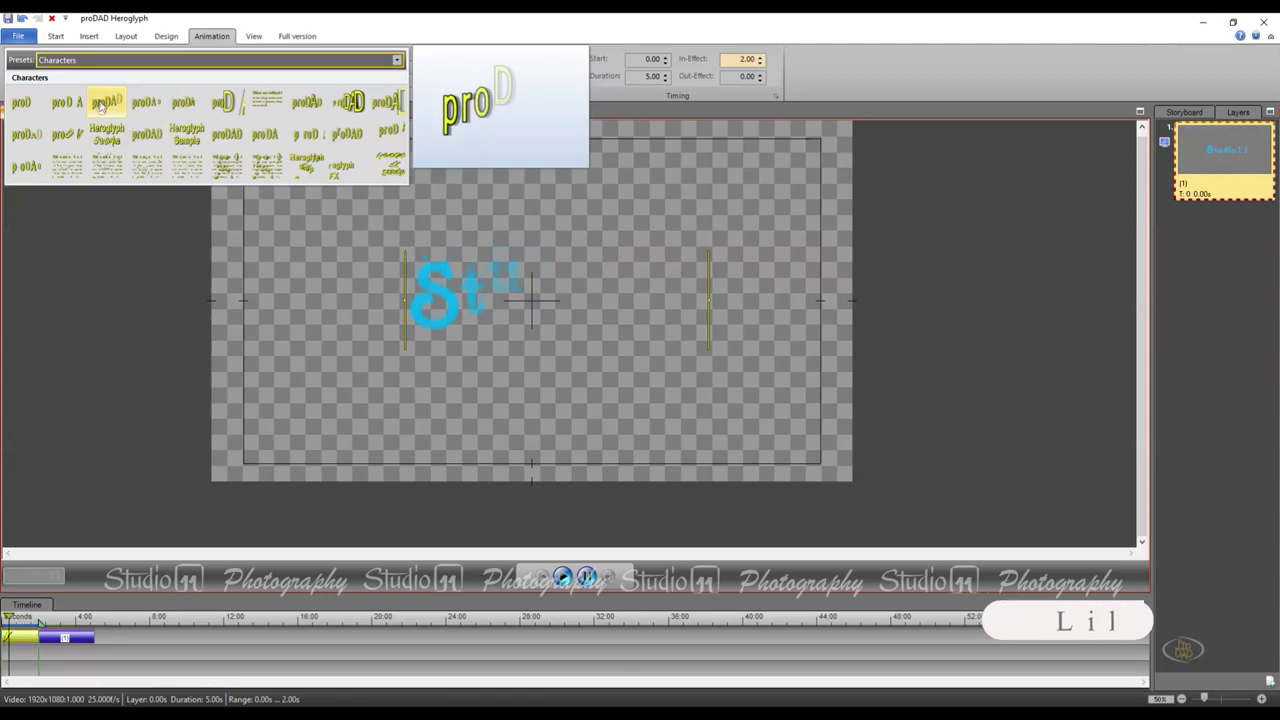
{"action": "left_click", "coordinate": [101, 105]}
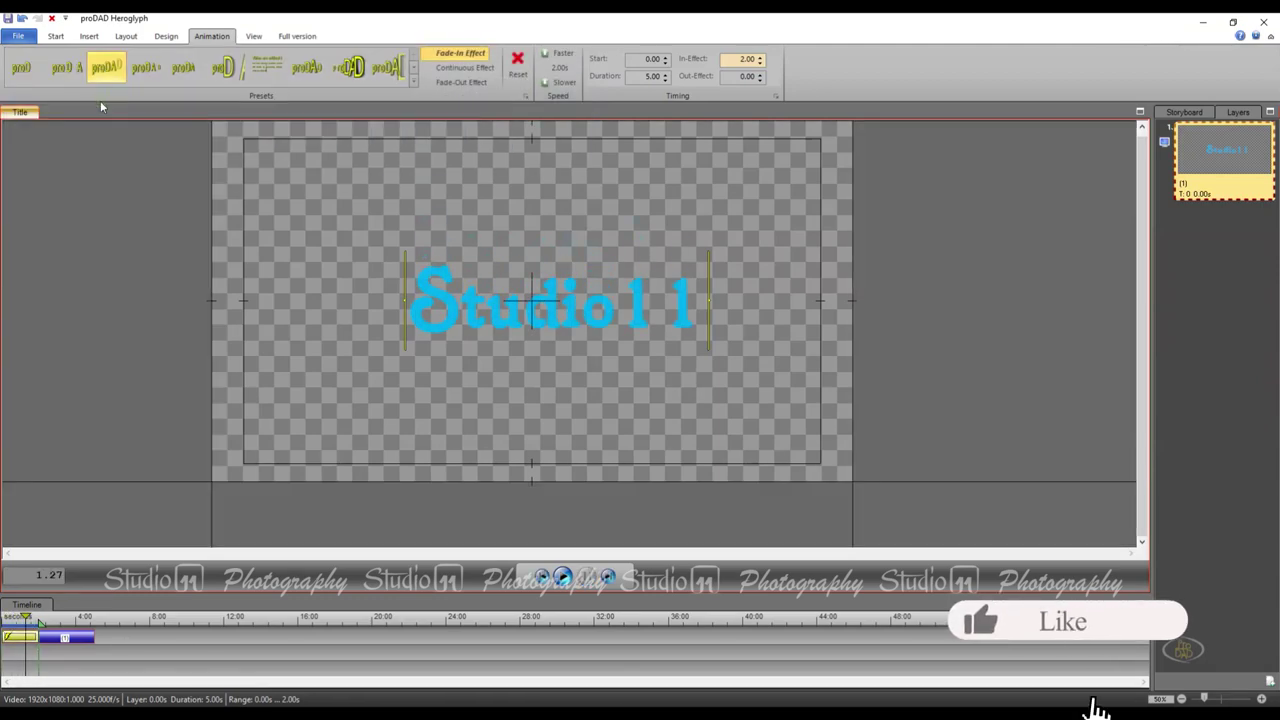
Step: Scrub the timeline through the title's fade-in, then close Heroglyph without saving the project
{"action": "left_click", "coordinate": [45, 618]}
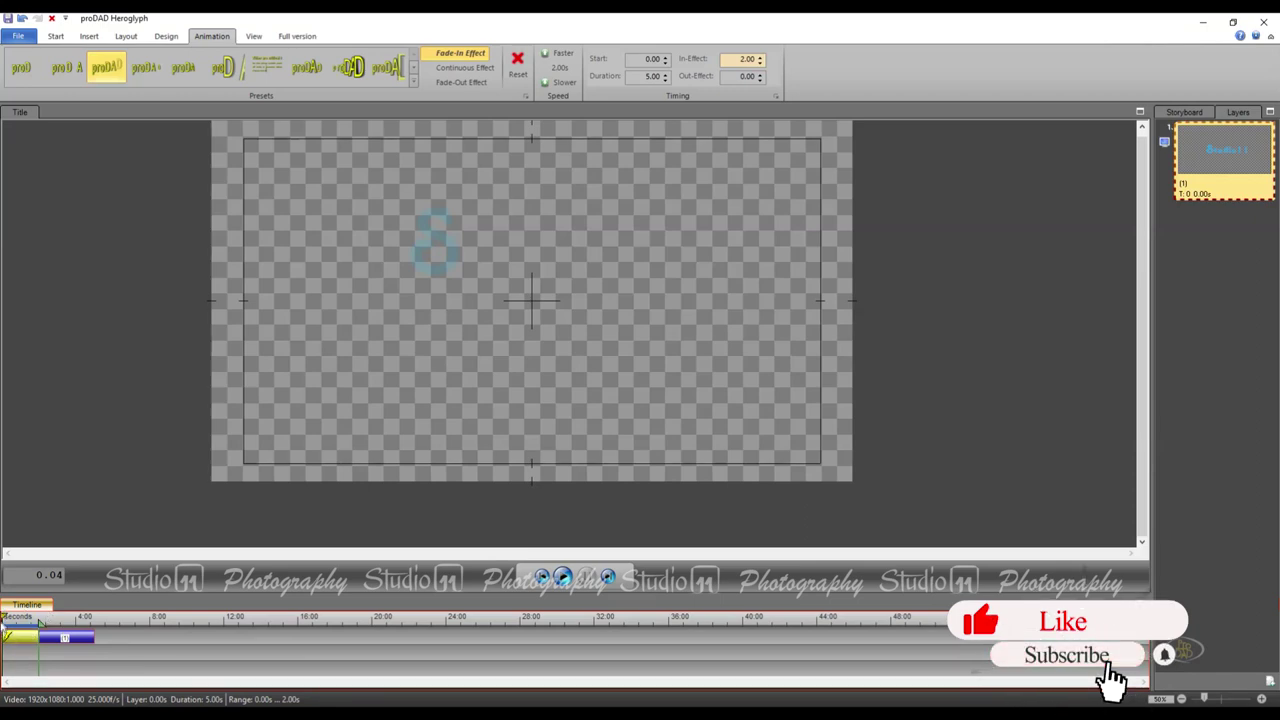
{"action": "left_click_drag", "start_coordinate": [40, 620], "coordinate": [93, 610]}
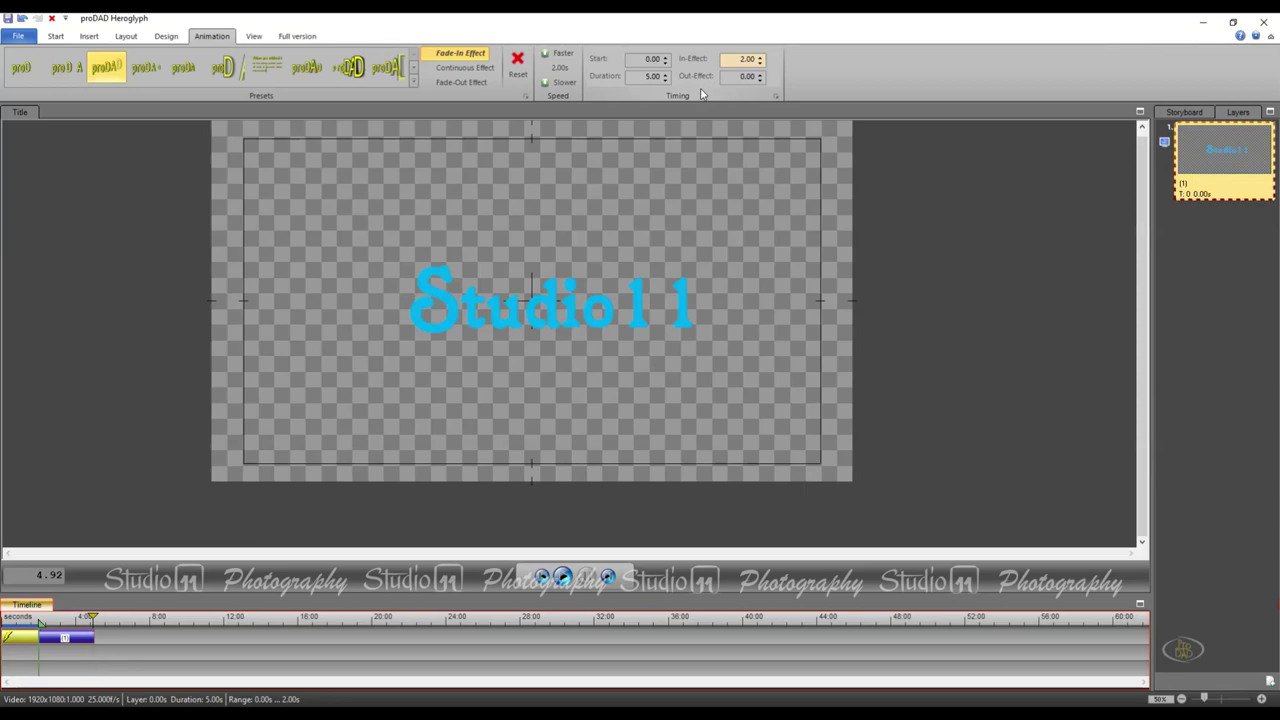
{"action": "left_click", "coordinate": [1263, 21]}
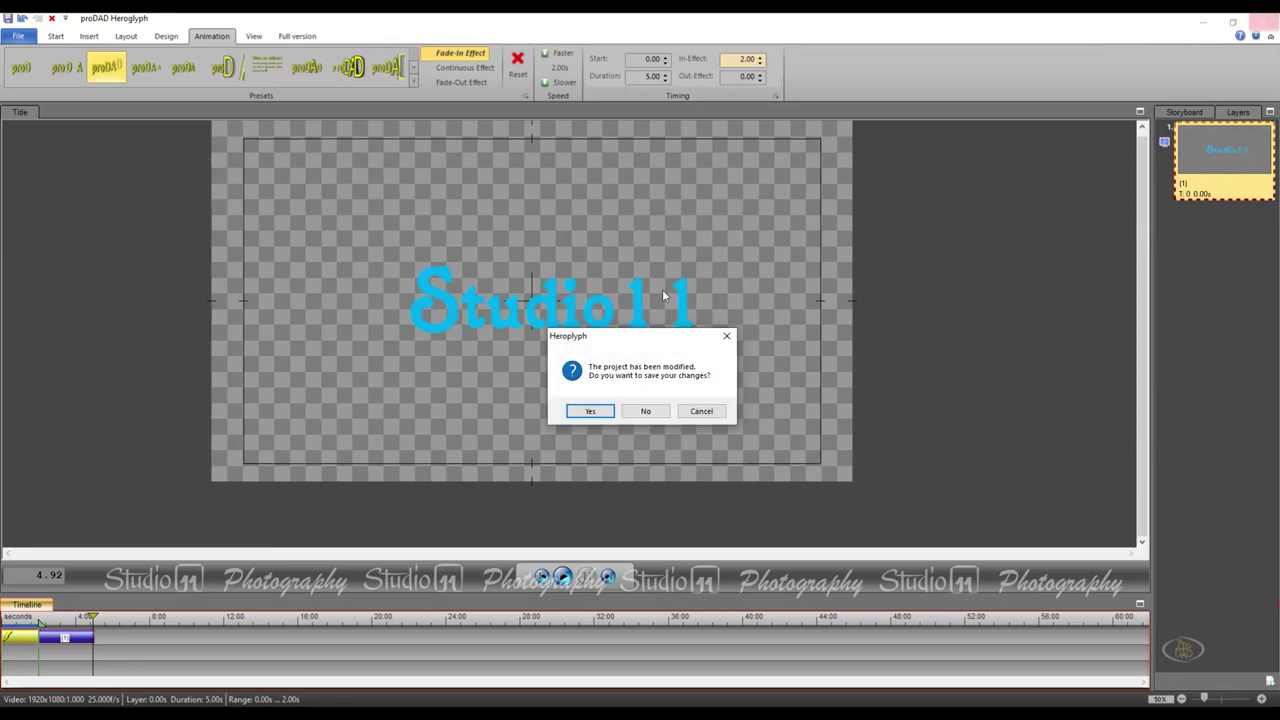
{"action": "left_click", "coordinate": [652, 411]}
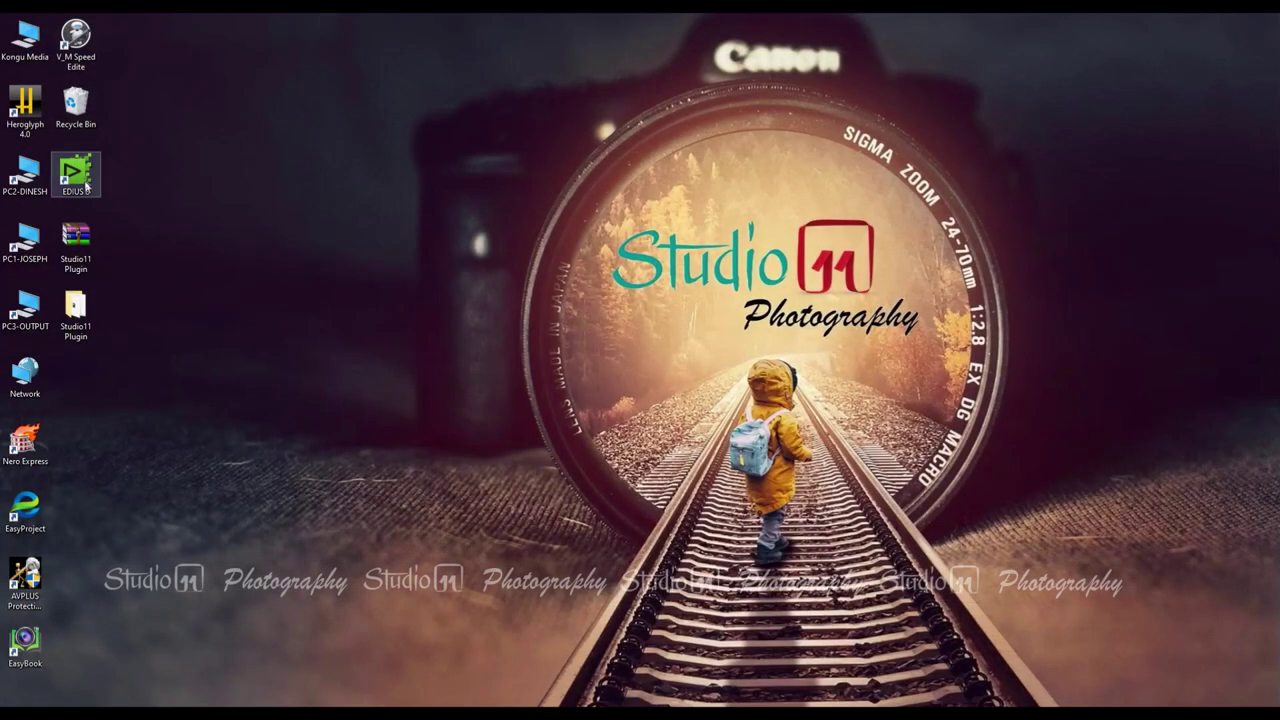
Step: Launch EDIUS 8 and create a new project with the HD 1280x720 25p 16:9 8bit preset
{"action": "double_click", "coordinate": [84, 178]}
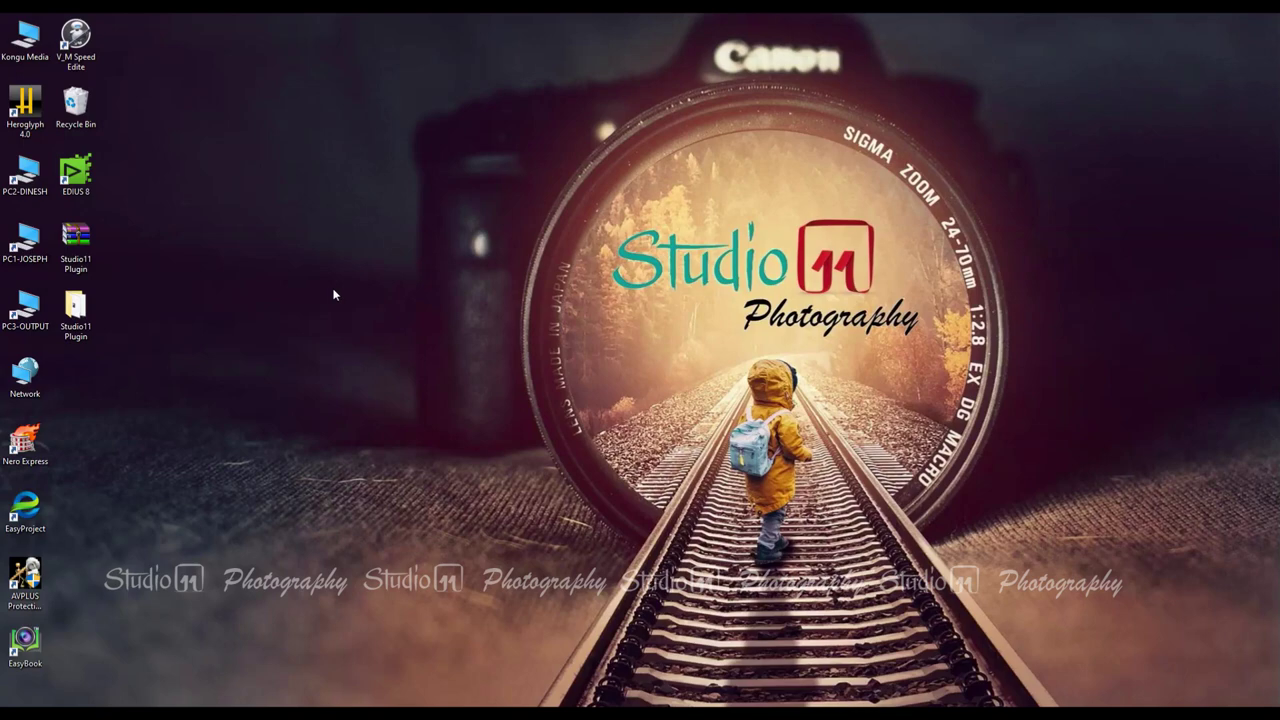
{"action": "left_click", "coordinate": [416, 294]}
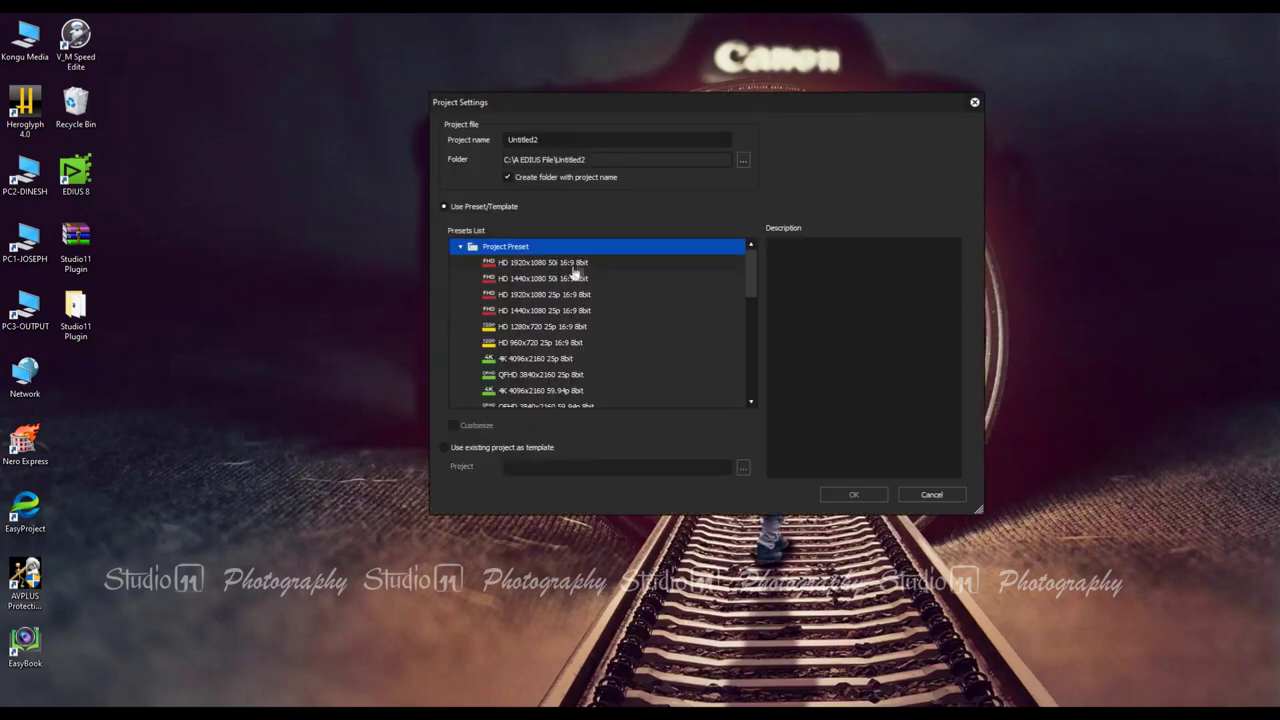
{"action": "left_click", "coordinate": [552, 264]}
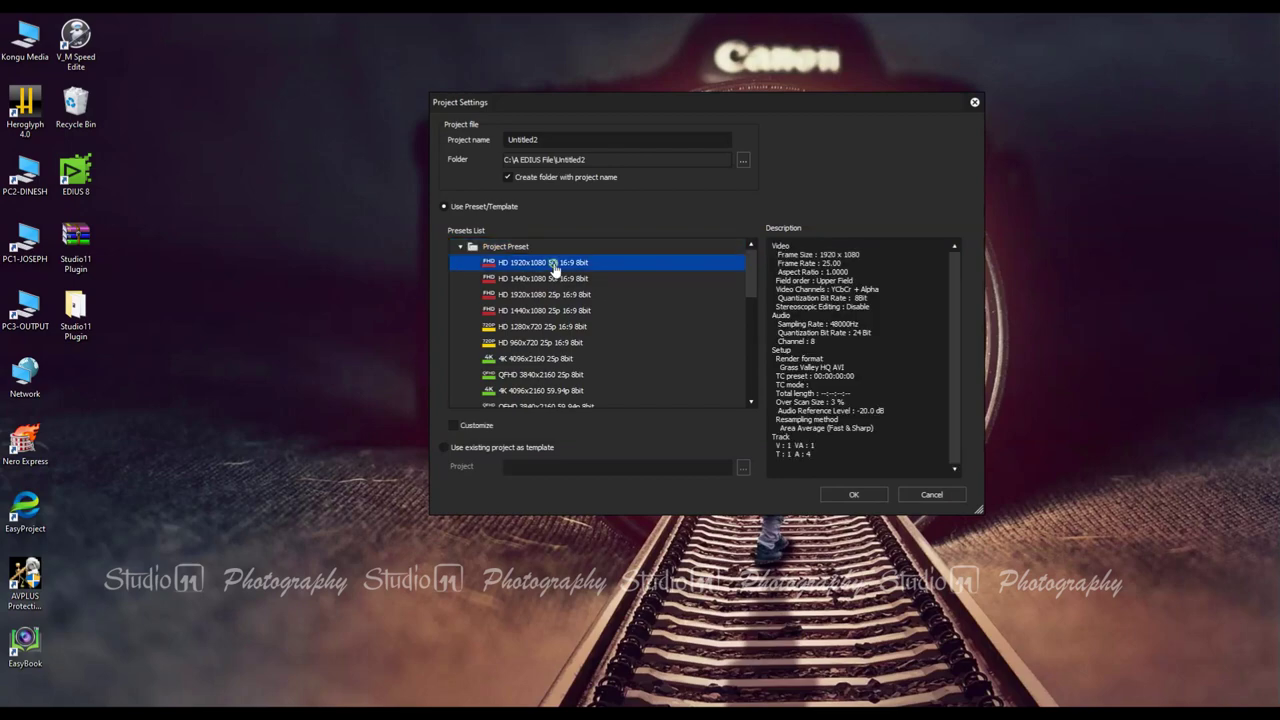
{"action": "double_click", "coordinate": [551, 328]}
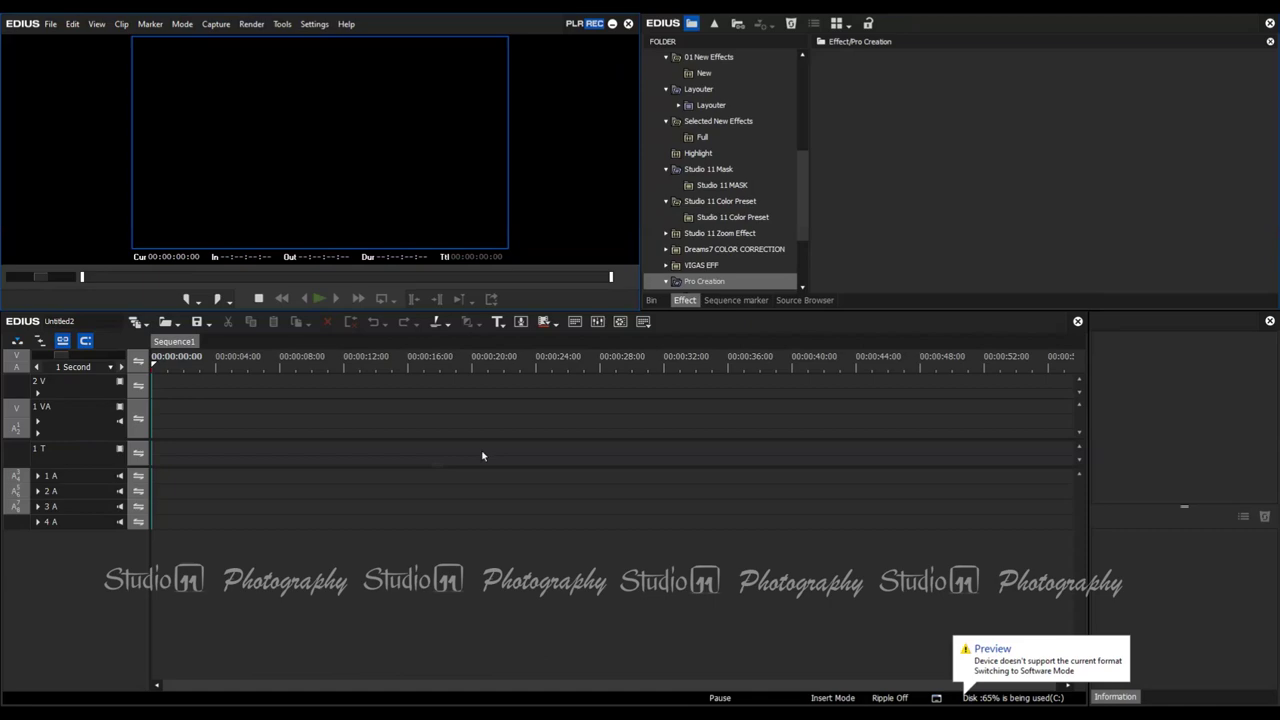
Step: Add a Heroglyph Titler clip to the 1 VA track and start a new Heroglyph project for it
{"action": "left_click", "coordinate": [498, 324]}
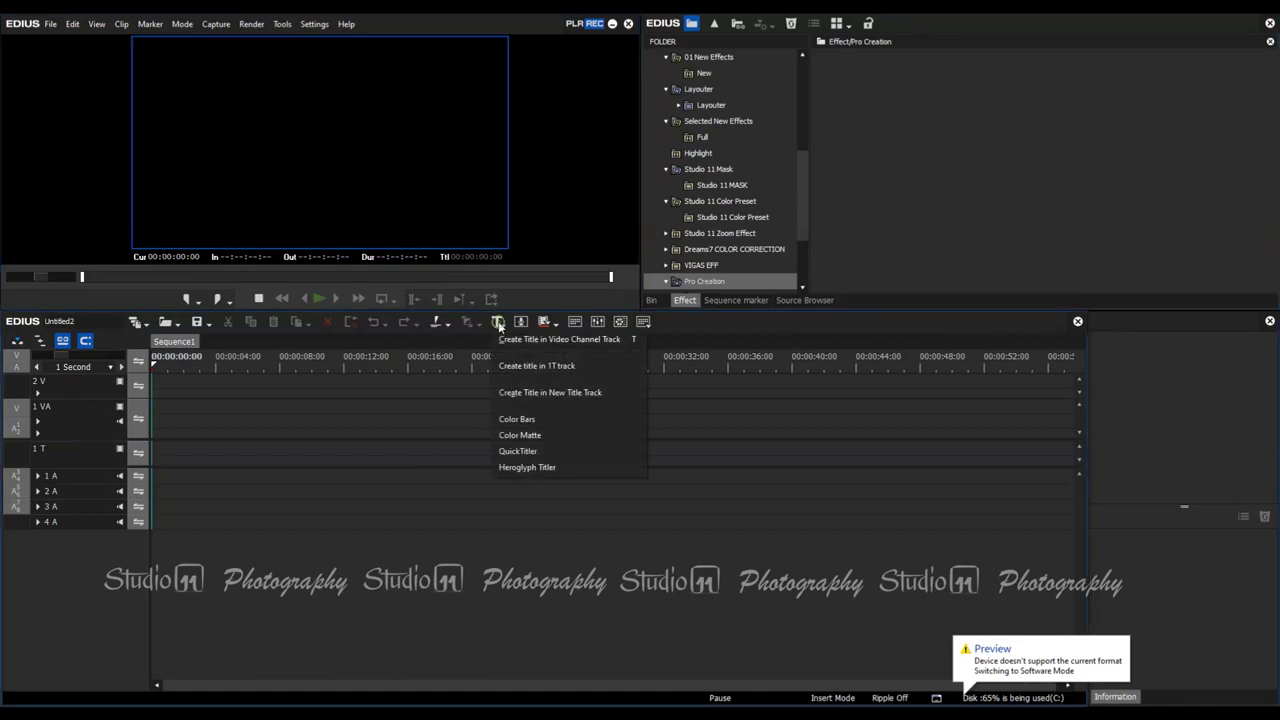
{"action": "left_click", "coordinate": [596, 467]}
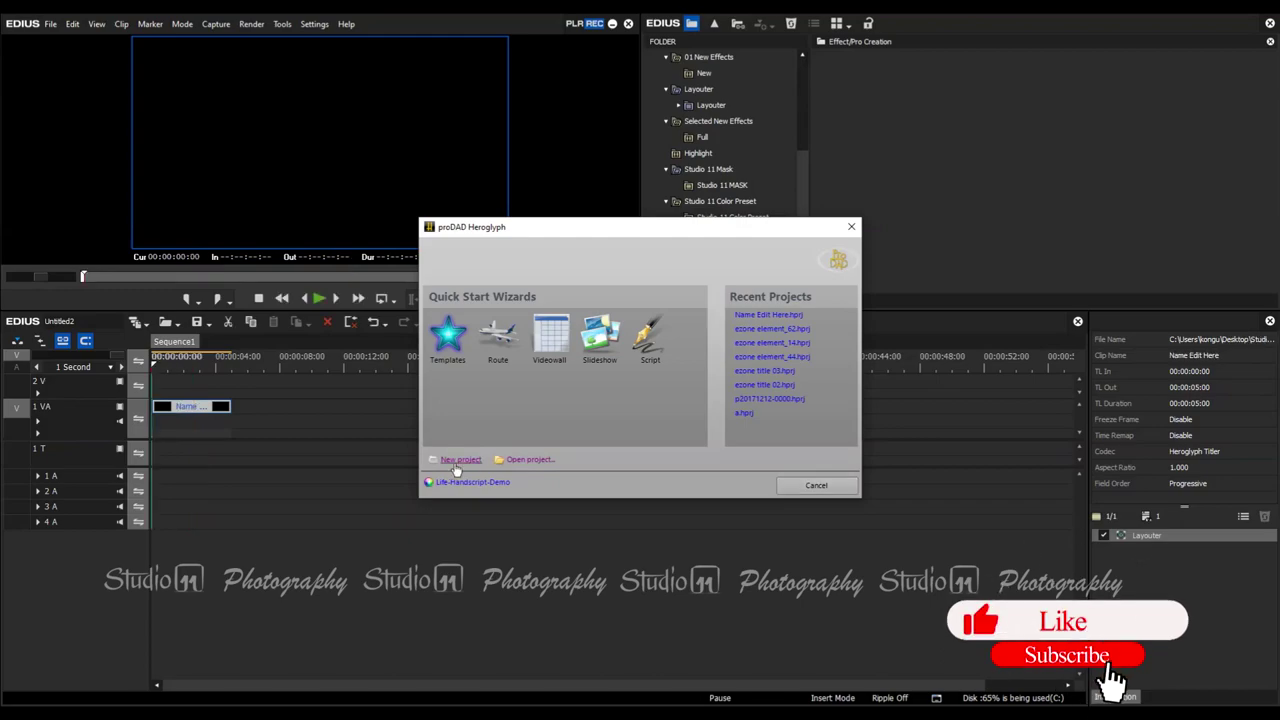
{"action": "left_click", "coordinate": [460, 459]}
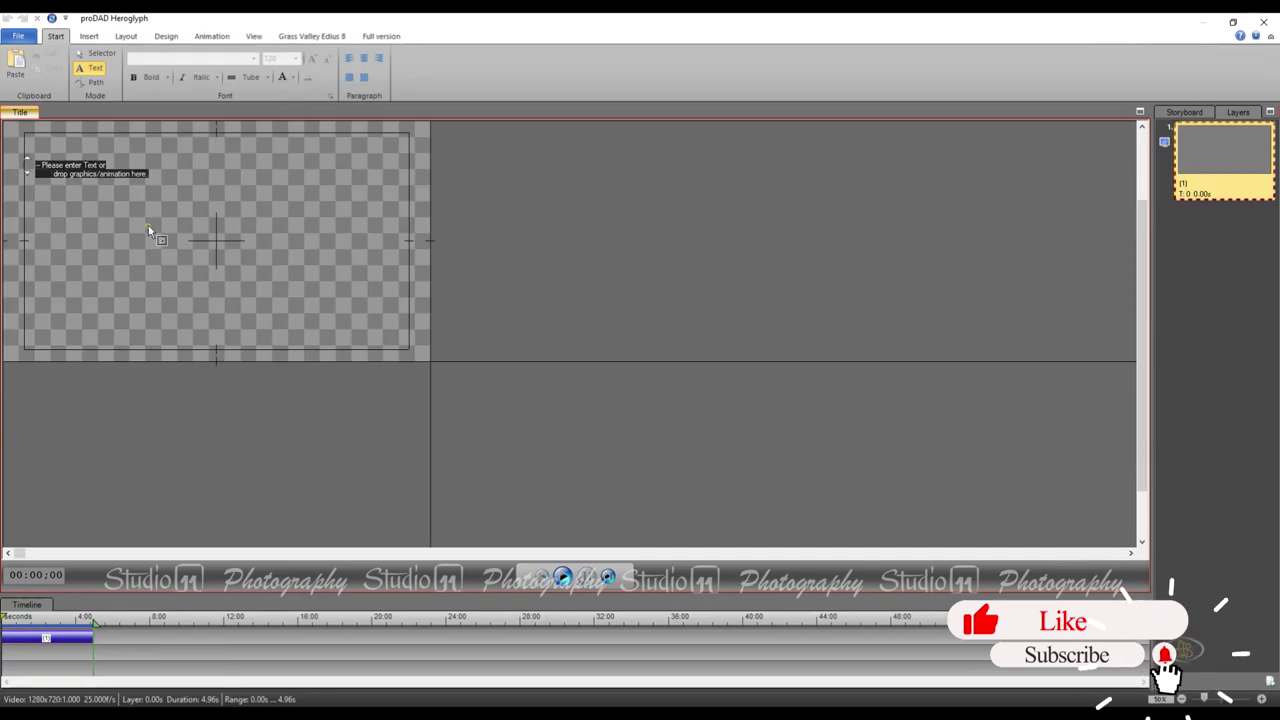
Step: Enter the title text "Studio 11" and move it close to the centre of the canvas
{"action": "left_click", "coordinate": [148, 230]}
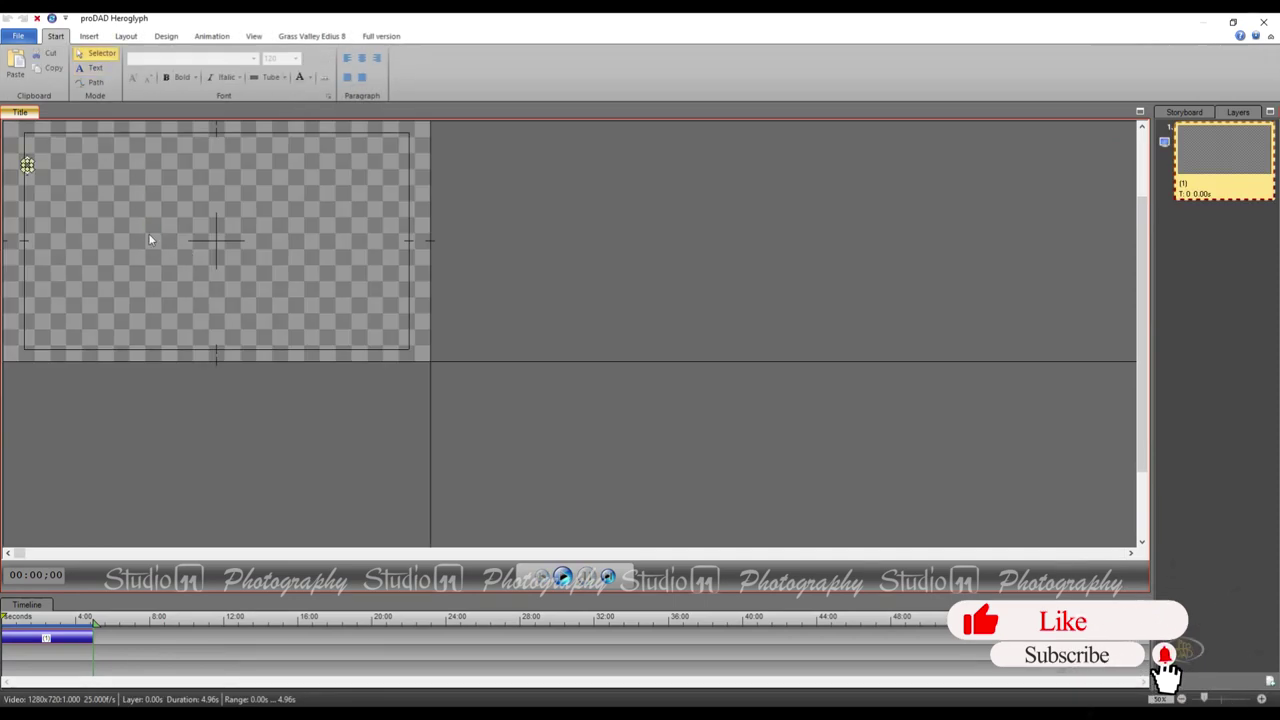
{"action": "left_click", "coordinate": [81, 208]}
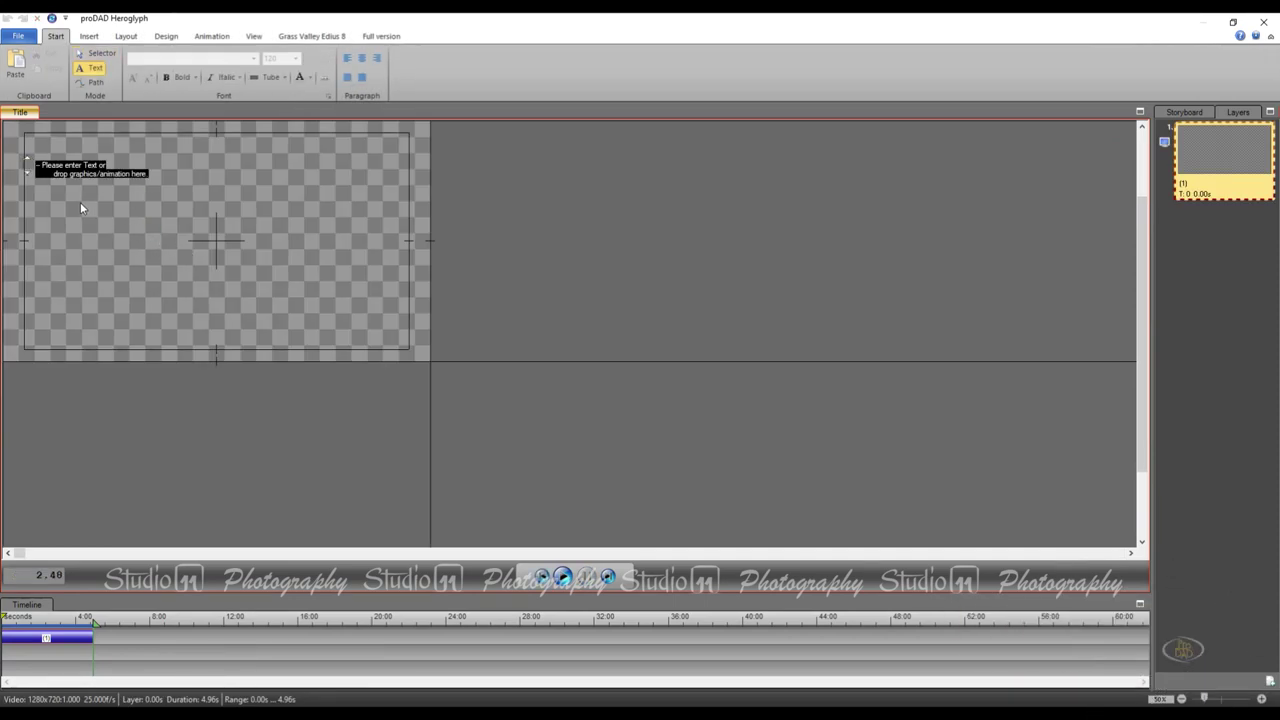
{"action": "type", "text": "Studio"}
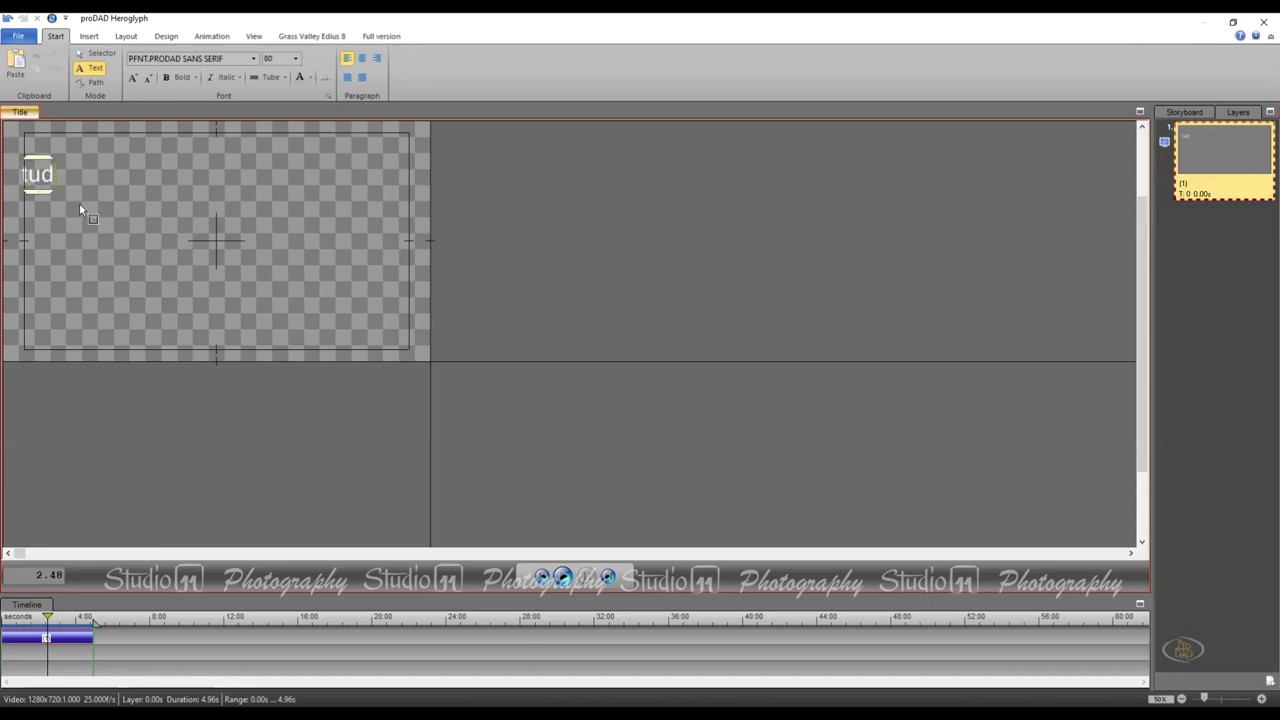
{"action": "type", "text": " 11"}
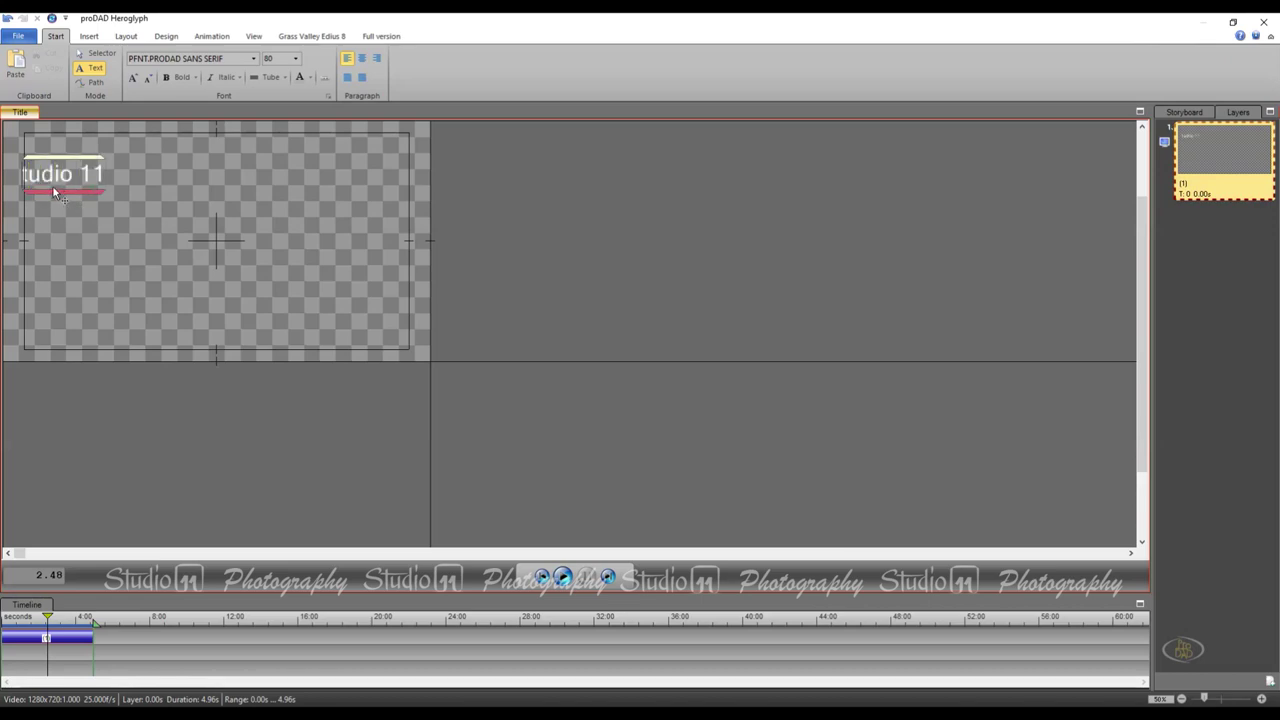
{"action": "key", "text": "Escape"}
{"action": "left_click_drag", "start_coordinate": [52, 154], "coordinate": [207, 235]}
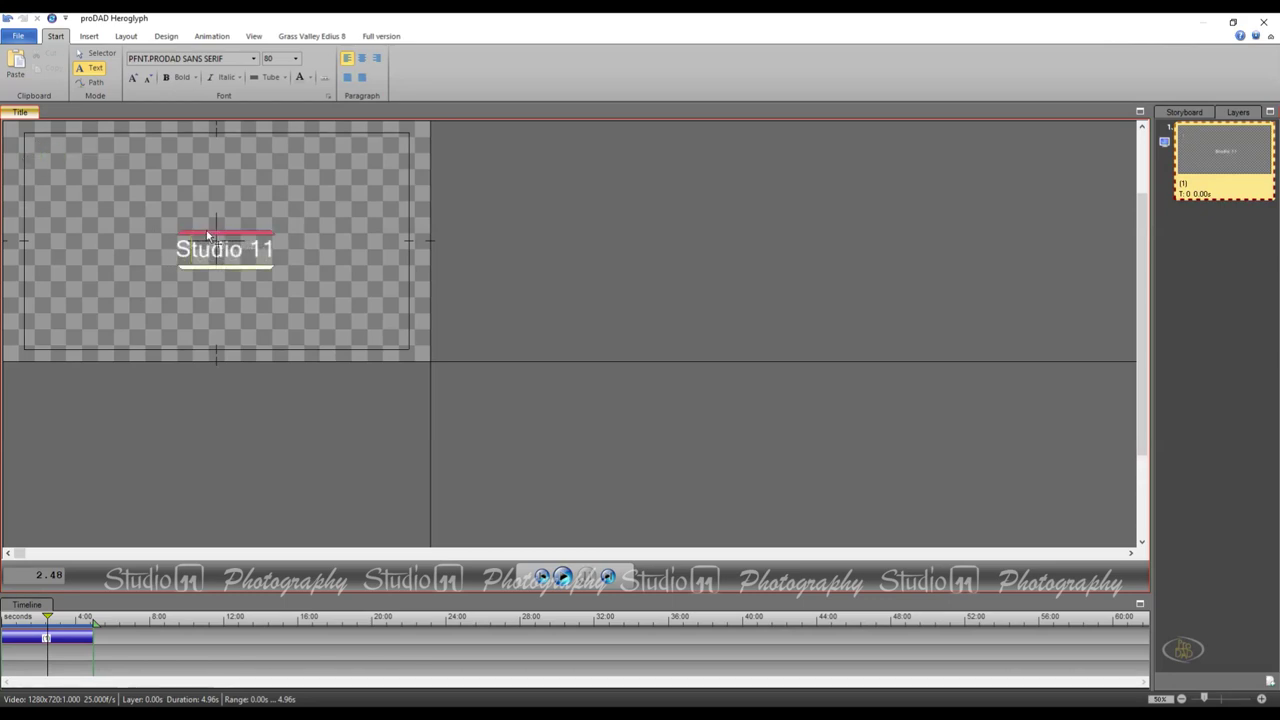
Step: Close Heroglyph, saving the title project as "Name Edit Here" in Documents, and return the EDIUS playhead to the sequence start
{"action": "left_click", "coordinate": [1264, 21]}
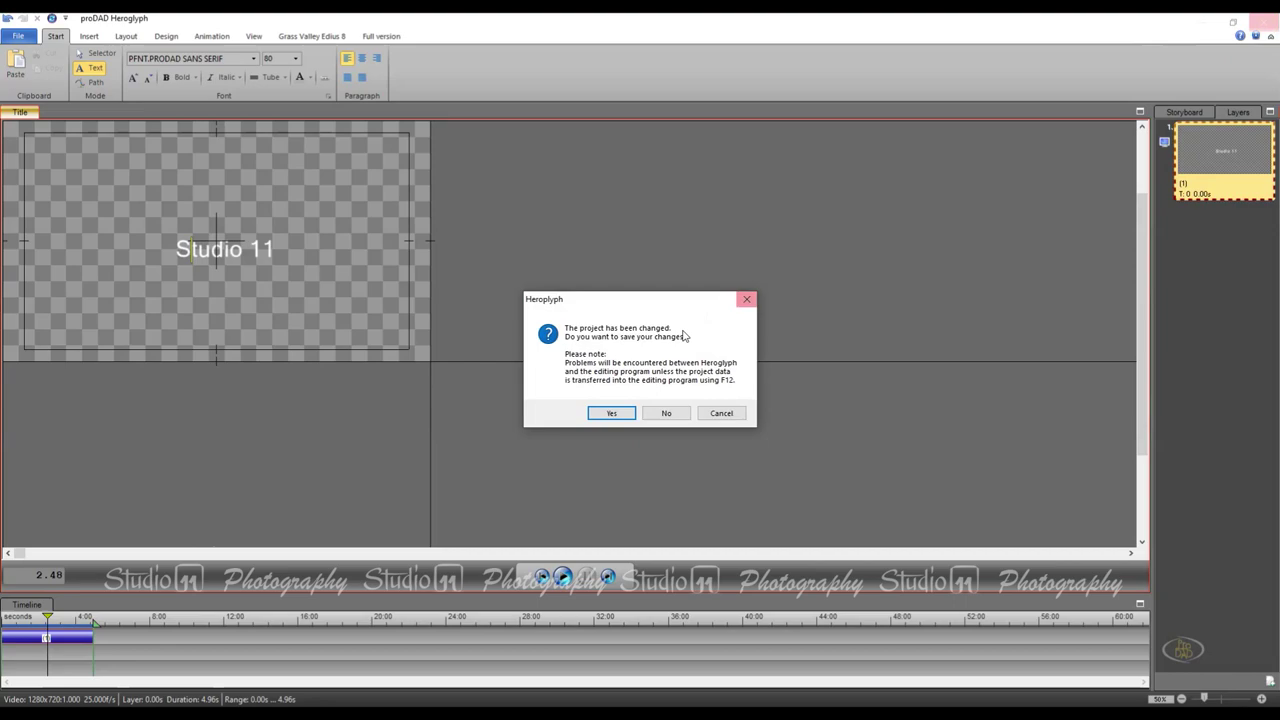
{"action": "left_click", "coordinate": [612, 413]}
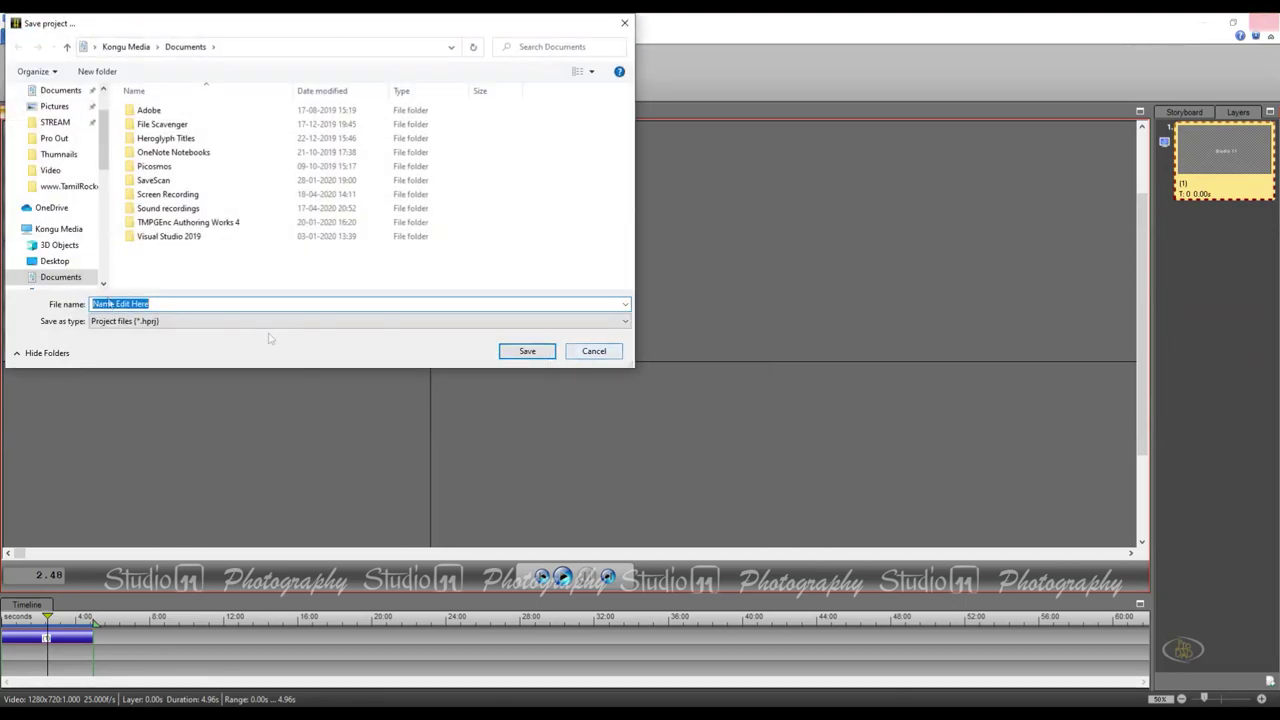
{"action": "left_click", "coordinate": [527, 354]}
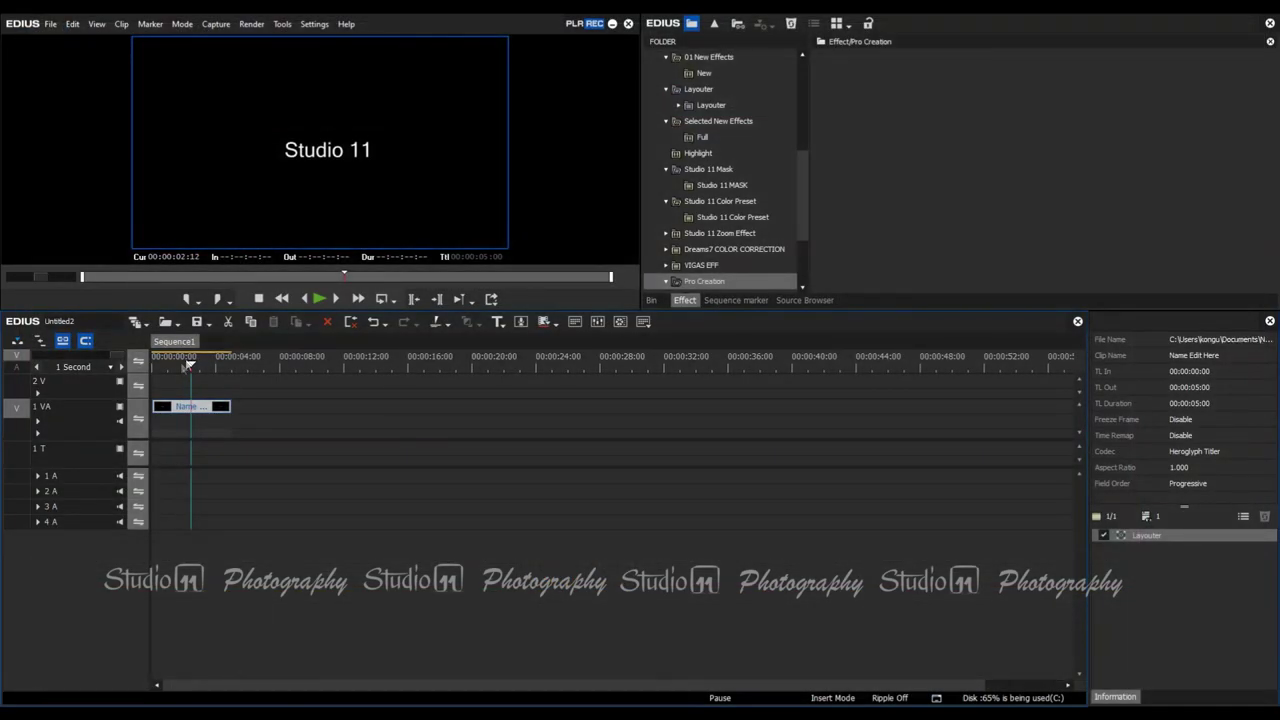
{"action": "key", "text": "Home"}
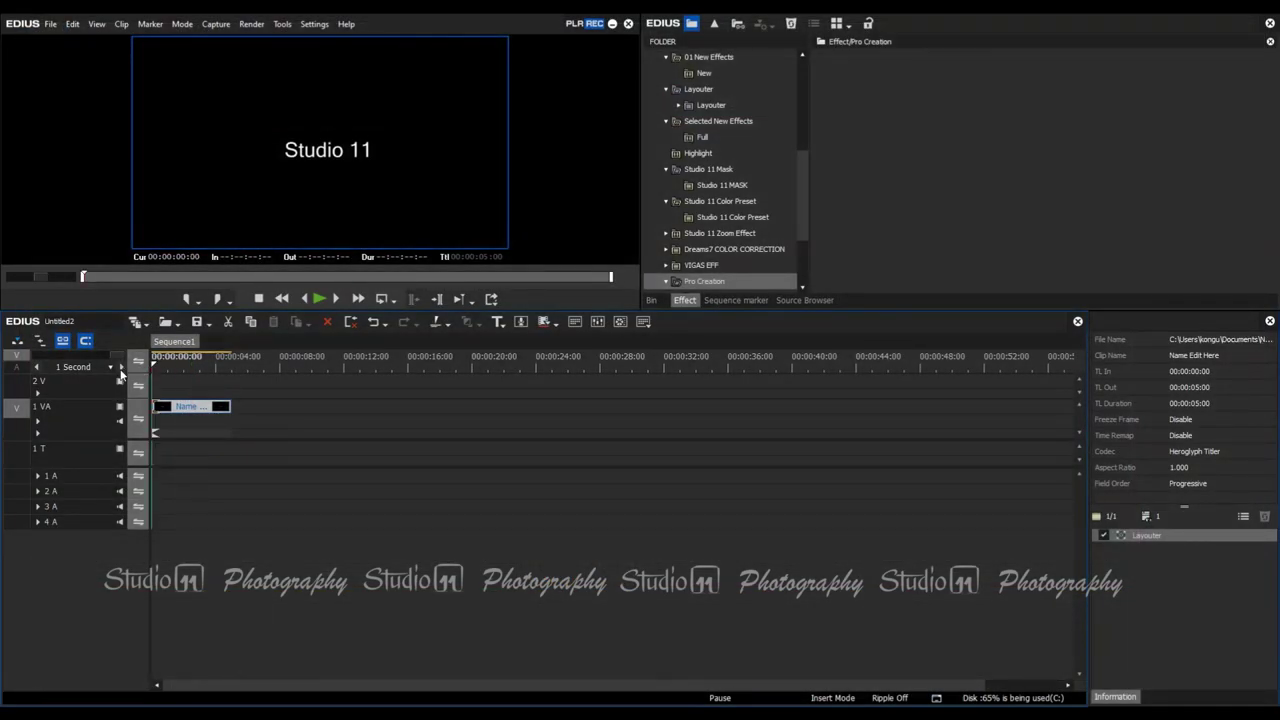